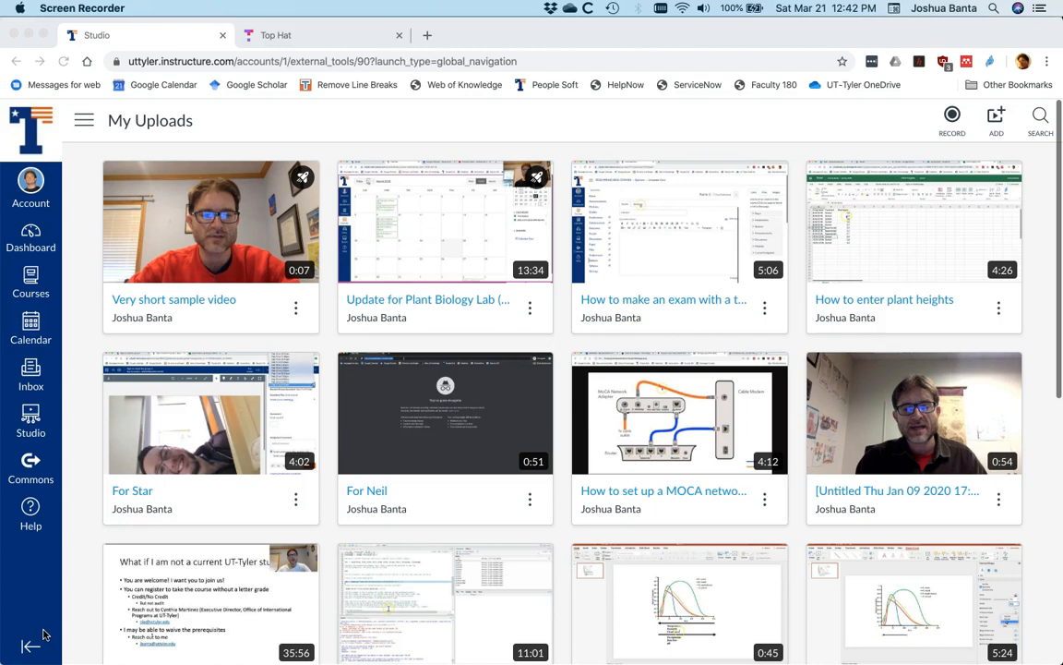
# Step: Start creating a video quiz from the "Very short sample video" in the Studio uploads
pyautogui.click(30, 423)
pyautogui.click(31, 422)
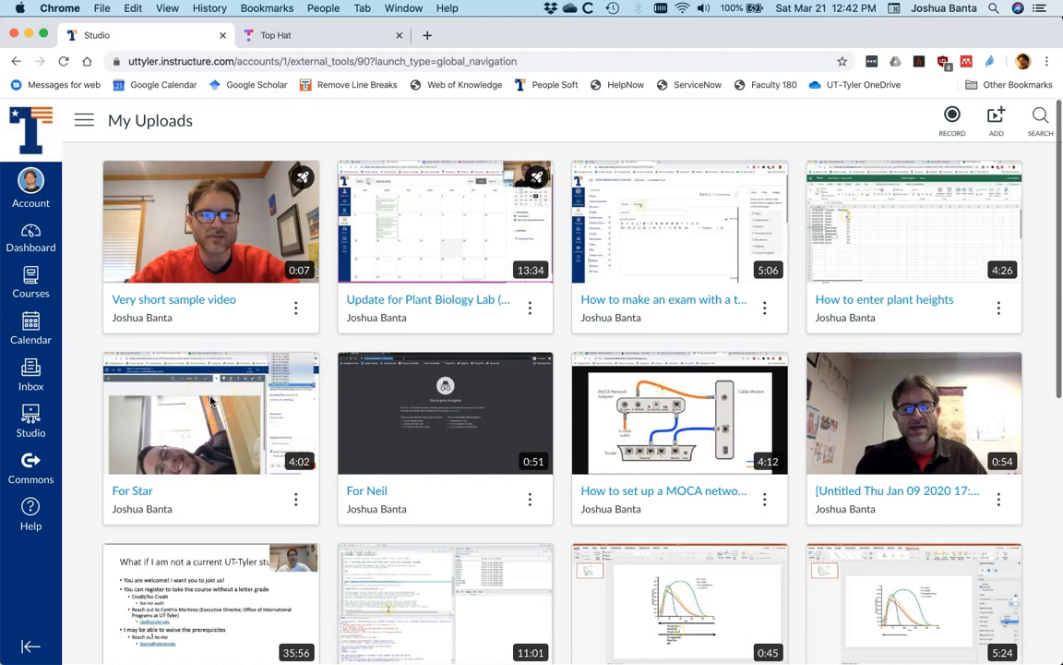
pyautogui.moveTo(223, 329)
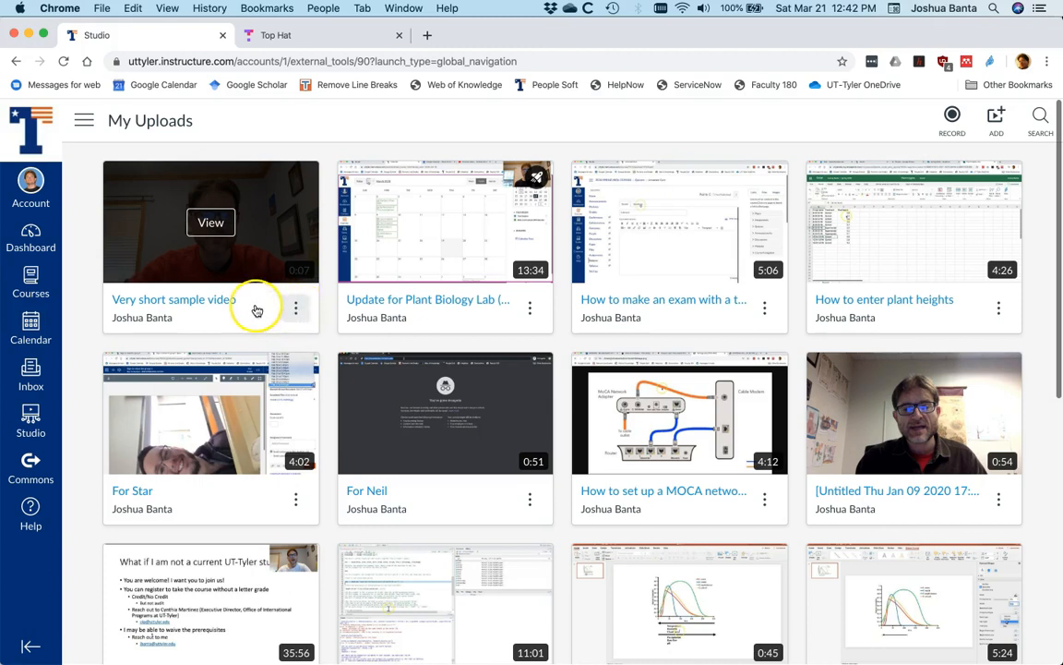
pyautogui.click(296, 311)
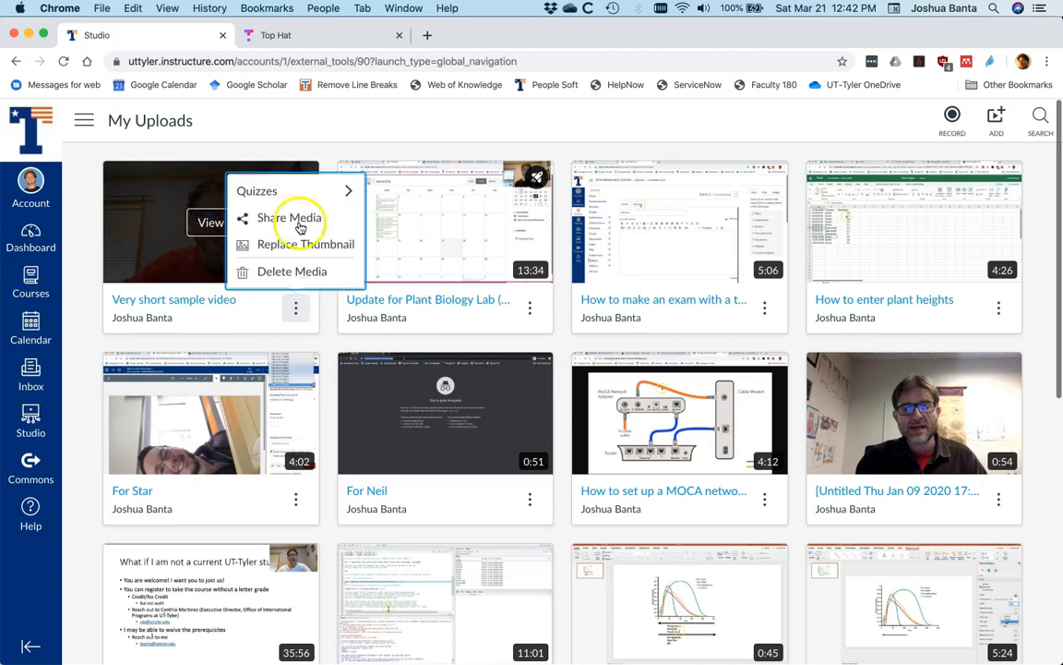
pyautogui.moveTo(307, 188)
pyautogui.click(411, 191)
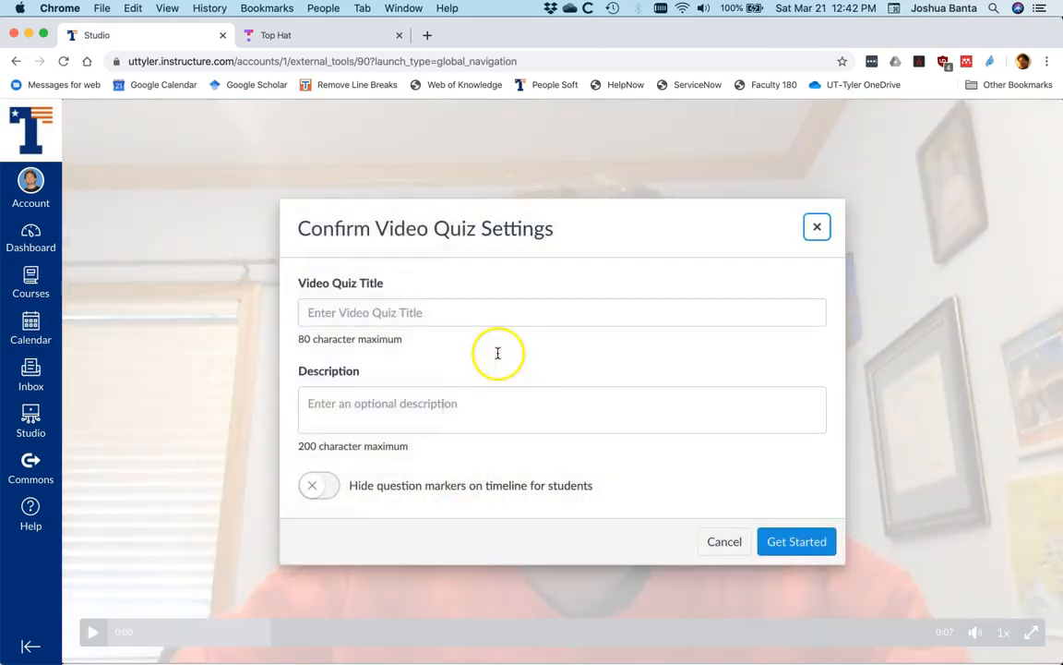
# Step: Title the video quiz "Sample quiz", hide question markers on the timeline for students, and proceed to the quiz editor
pyautogui.click(424, 312)
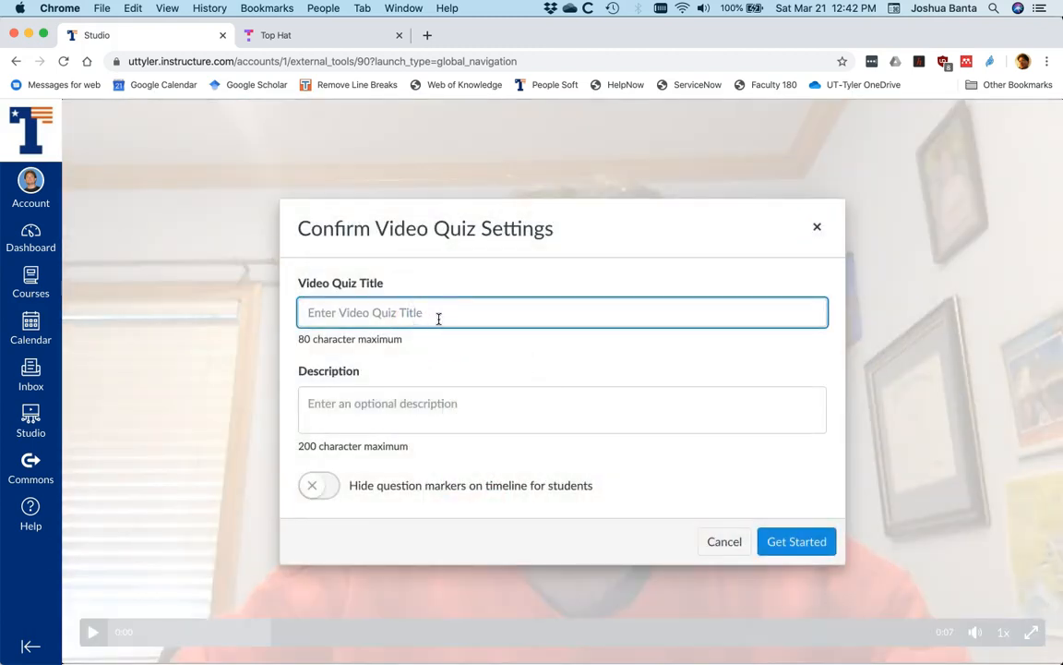
pyautogui.write('Sa')
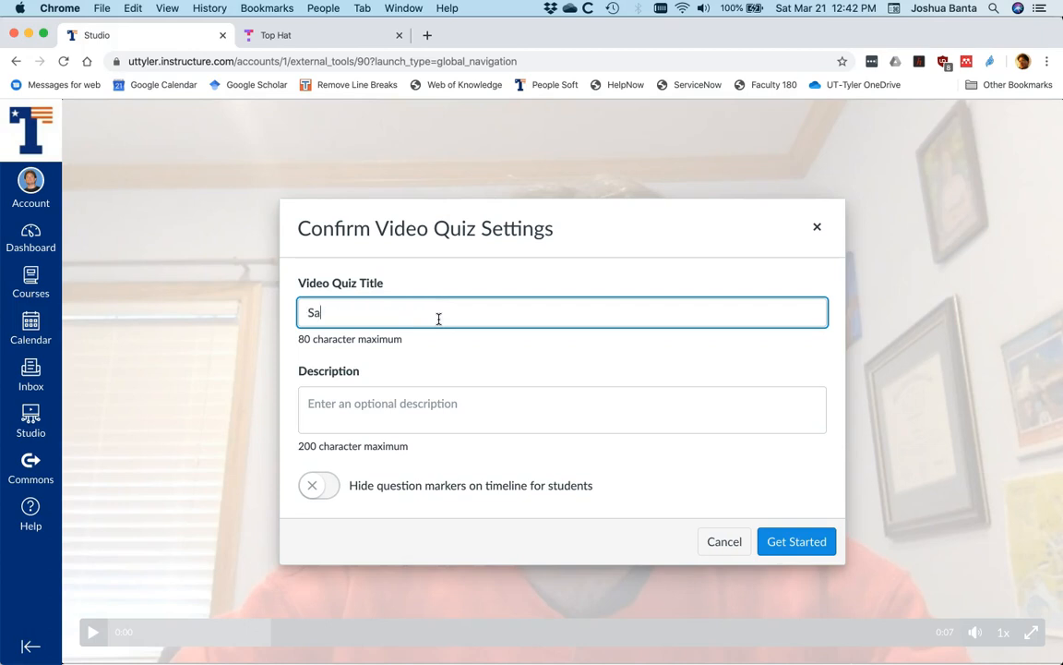
pyautogui.write('mp')
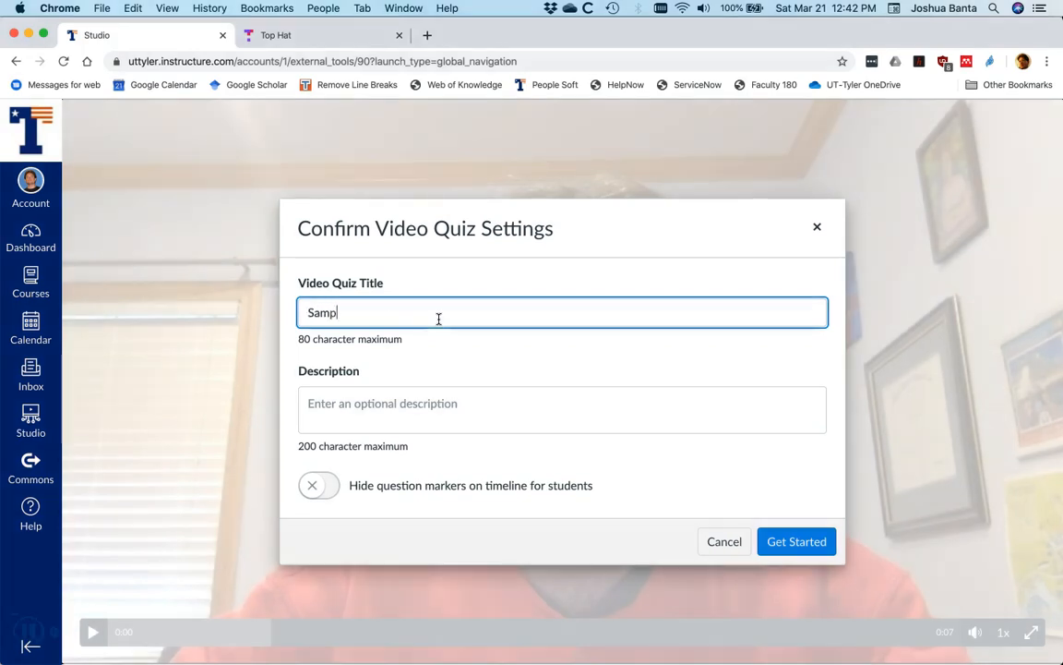
pyautogui.write('le quiz')
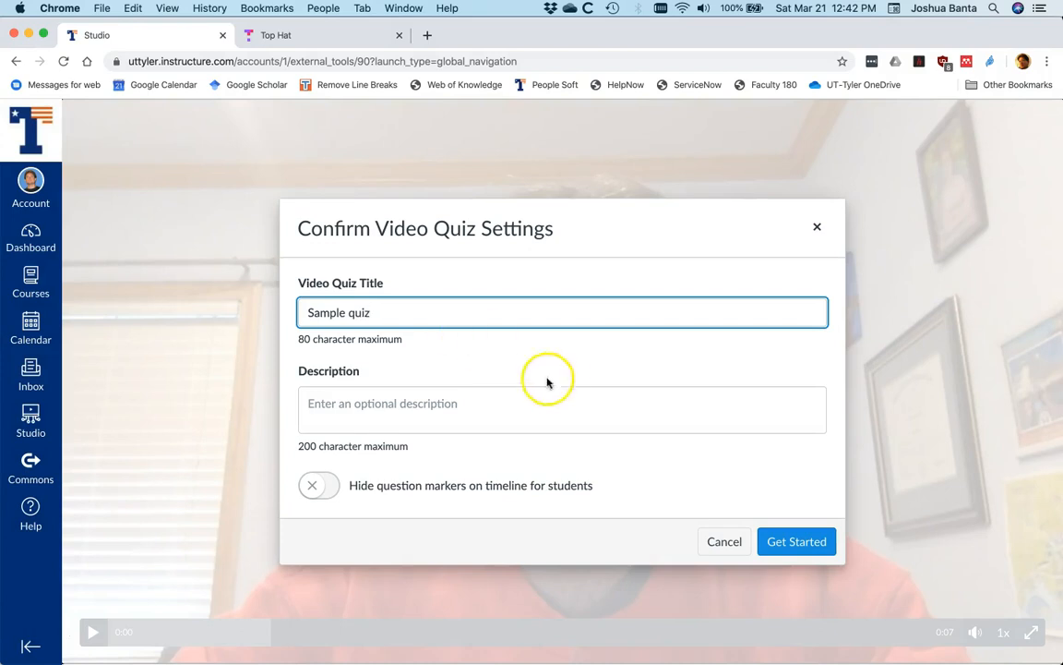
pyautogui.click(331, 494)
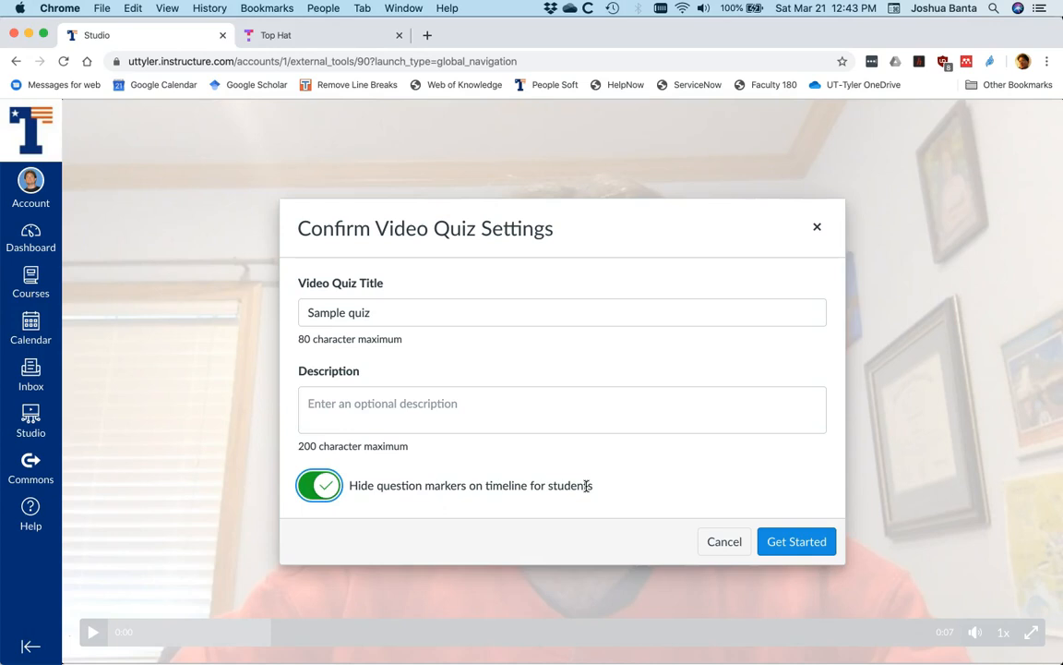
pyautogui.click(810, 544)
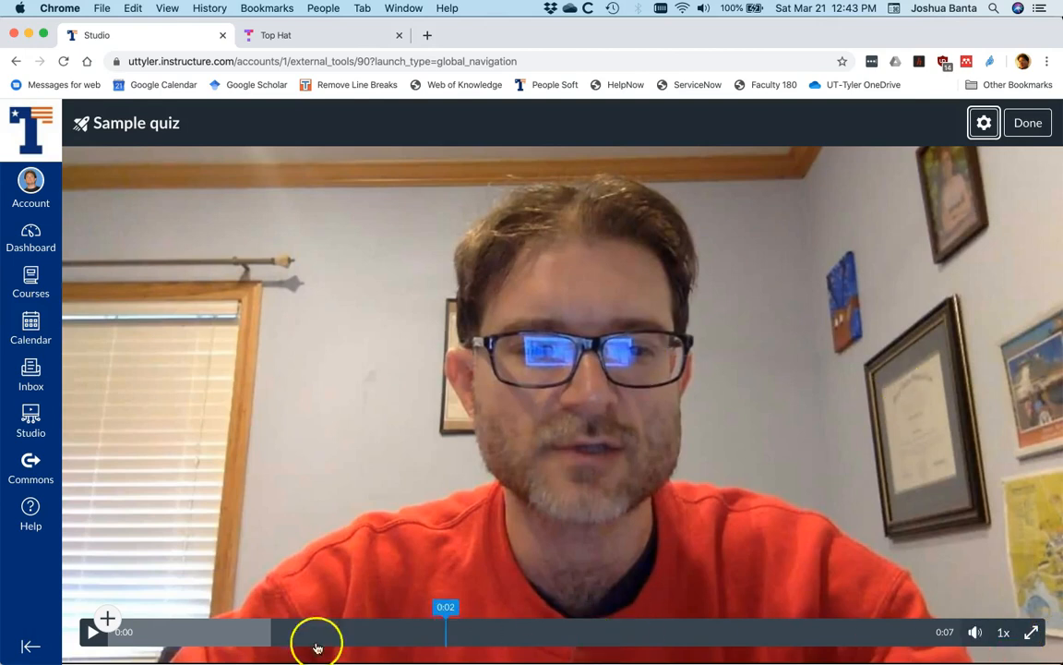
# Step: Insert a new multiple-choice question at 0:02 on the video timeline
pyautogui.click(156, 640)
pyautogui.moveTo(156, 640); pyautogui.dragTo(284, 635)
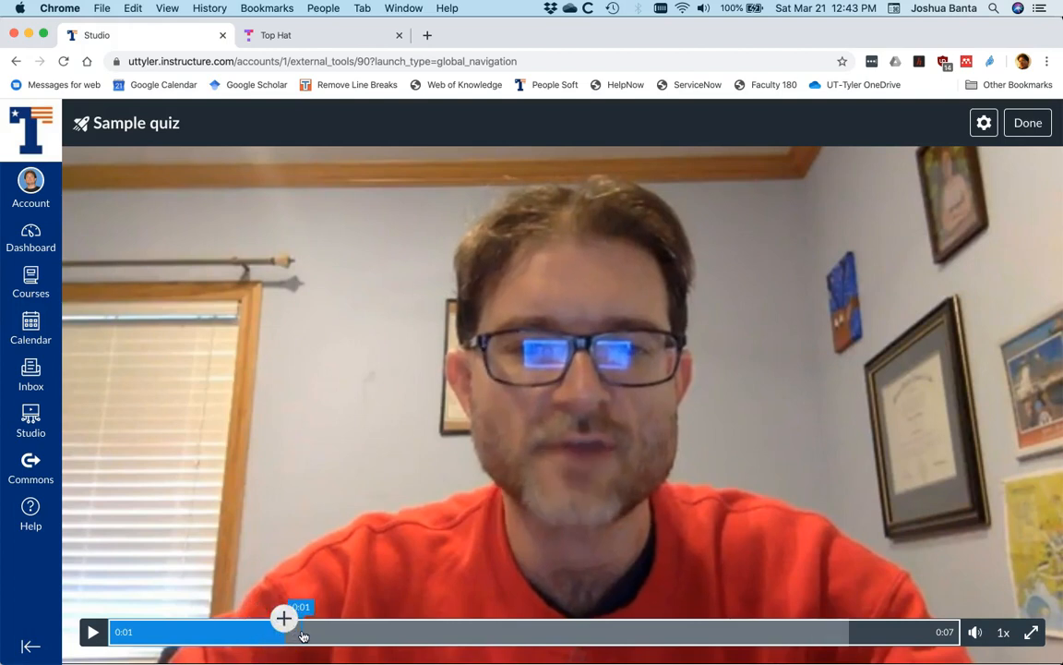
pyautogui.click(303, 635)
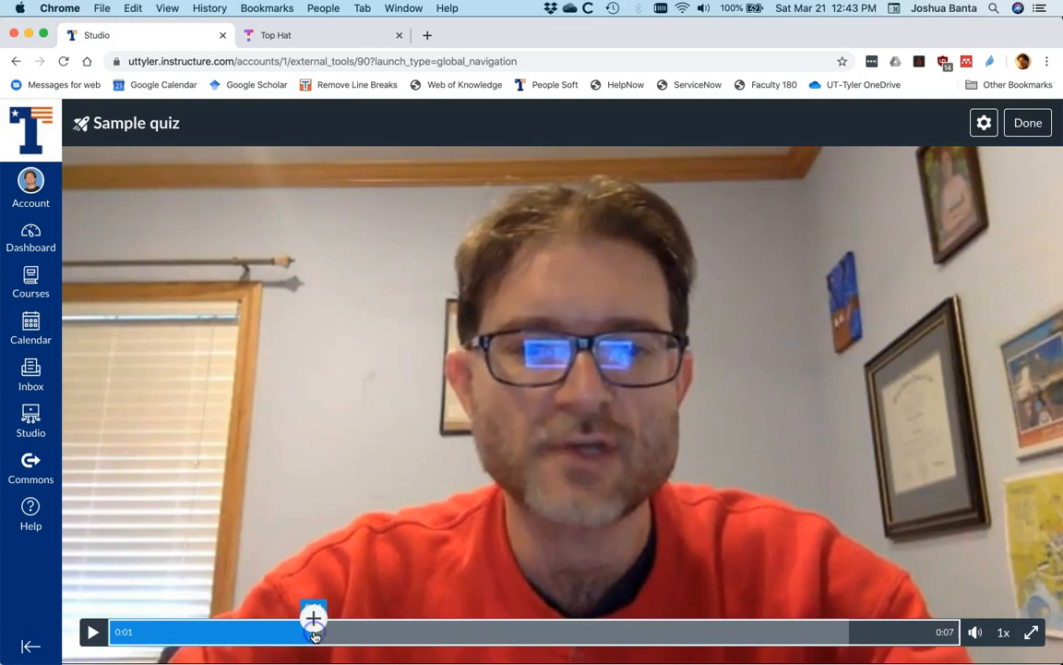
pyautogui.click(346, 635)
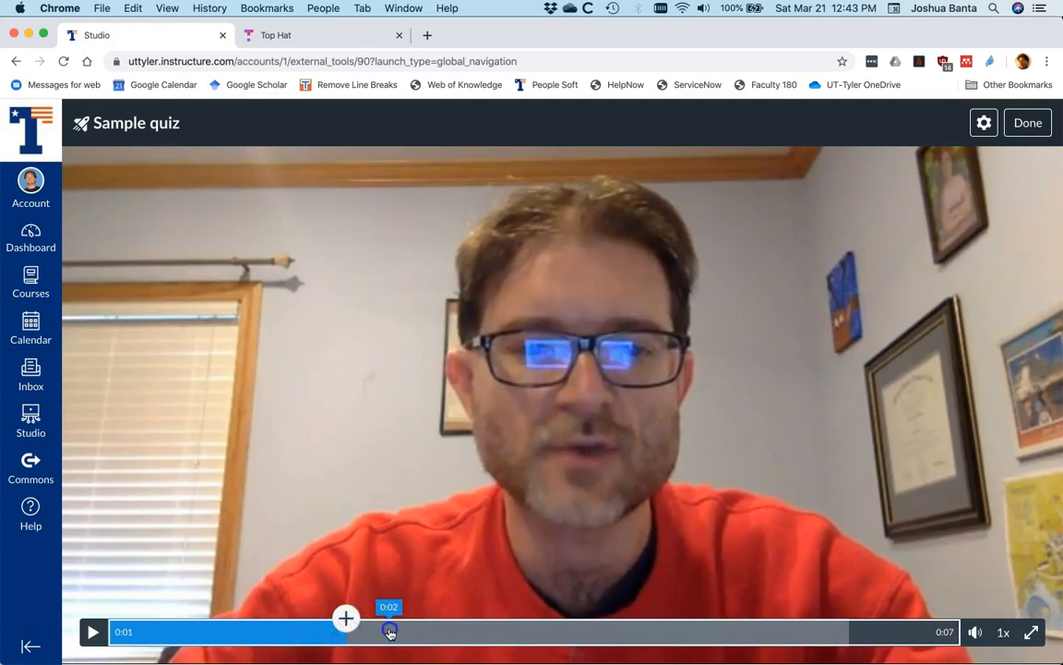
pyautogui.click(390, 635)
pyautogui.click(434, 629)
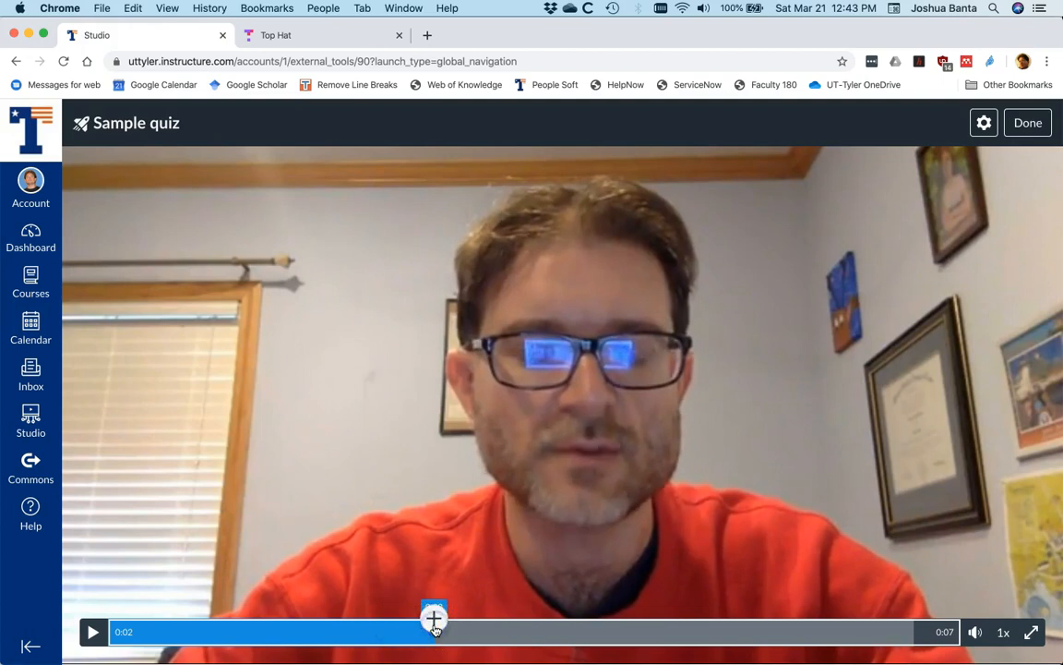
pyautogui.click(467, 631)
pyautogui.click(516, 629)
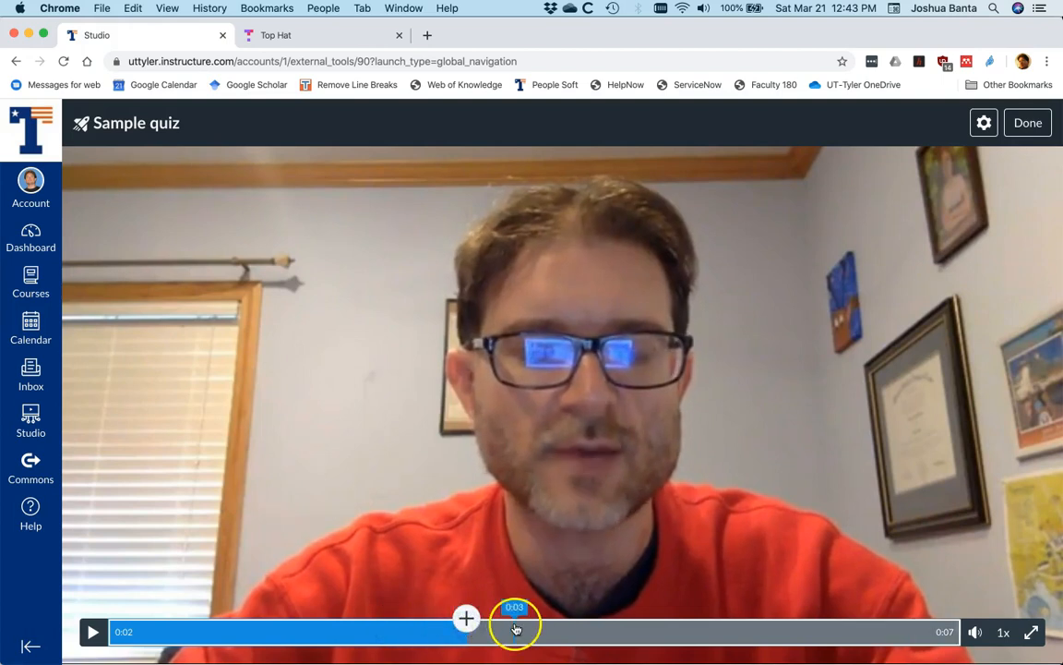
pyautogui.click(467, 619)
pyautogui.click(465, 527)
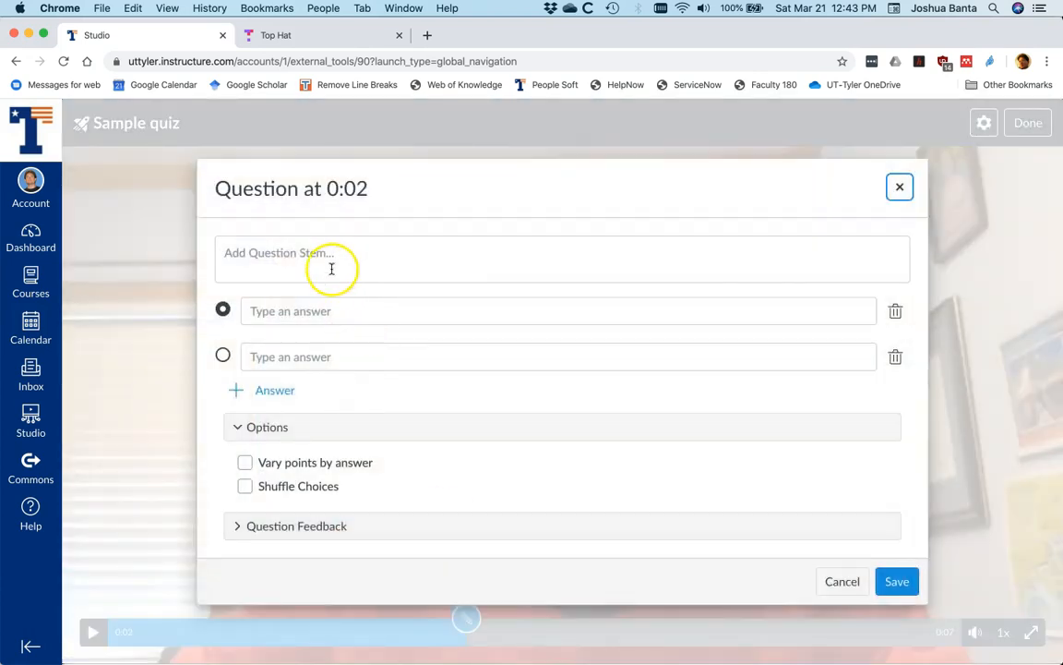
pyautogui.click(331, 261)
pyautogui.write('Question #1')
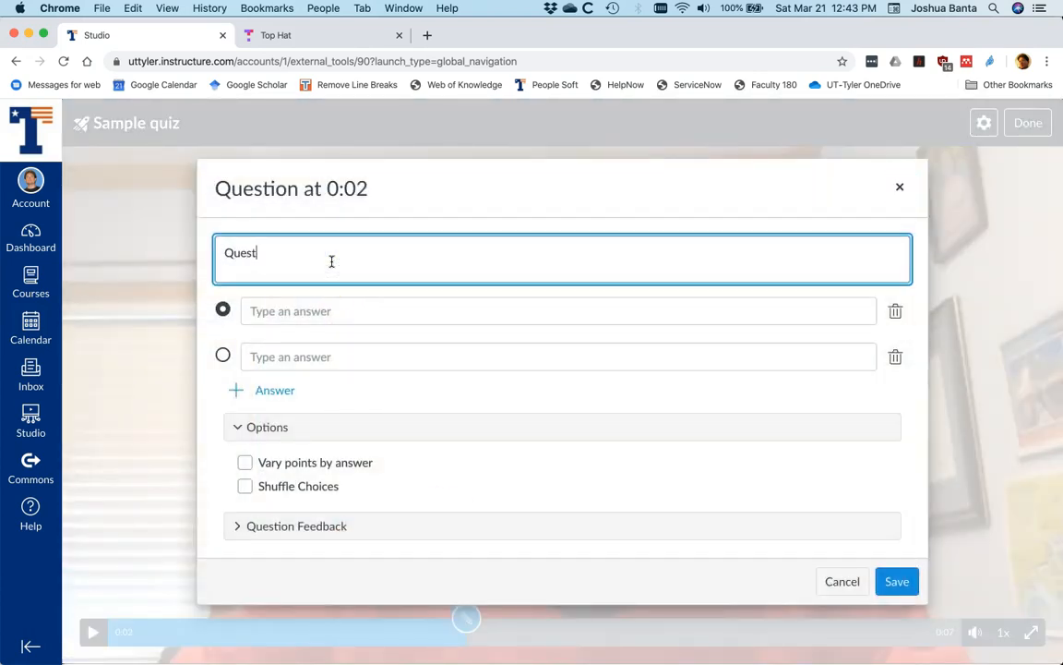
pyautogui.click(351, 311)
pyautogui.write('This is the co')
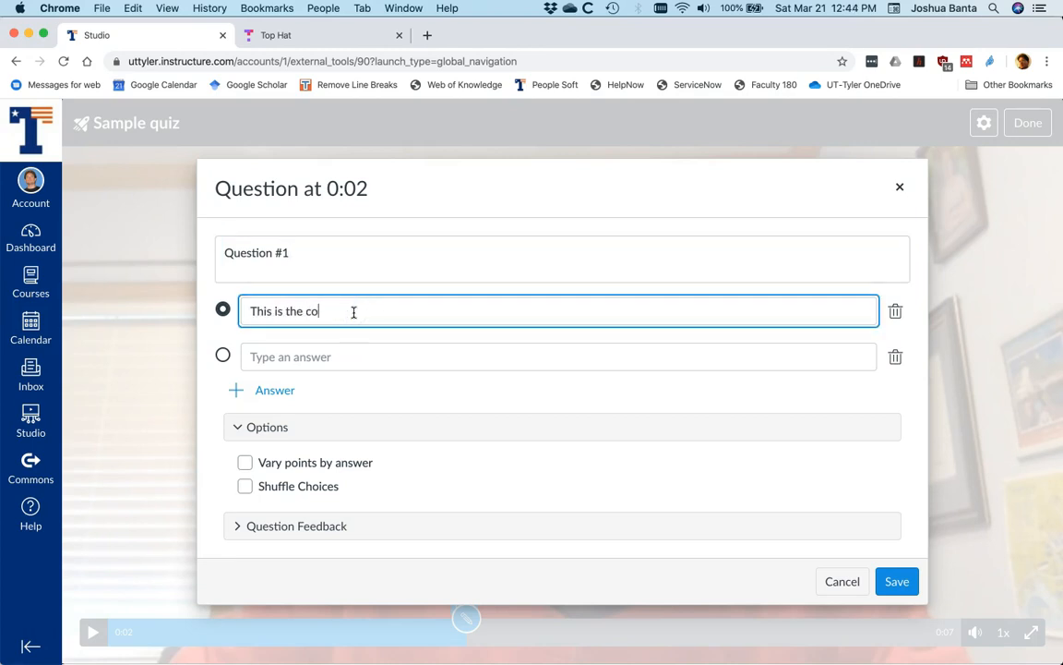
pyautogui.press('BackSpace')
pyautogui.press('BackSpace')
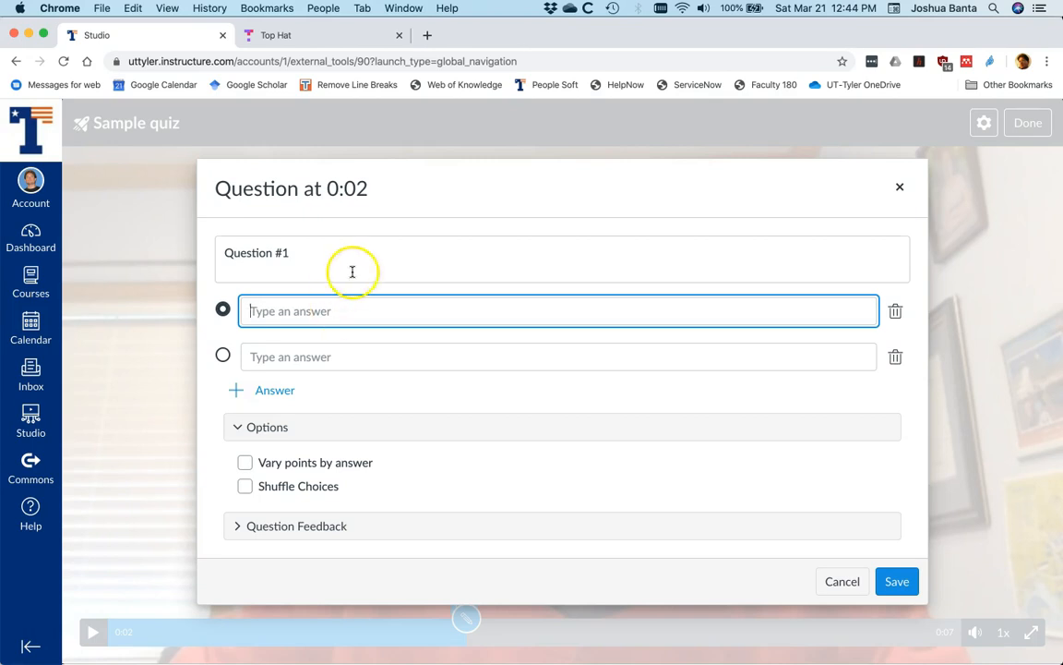
pyautogui.click(311, 252)
pyautogui.moveTo(312, 252); pyautogui.dragTo(130, 256)
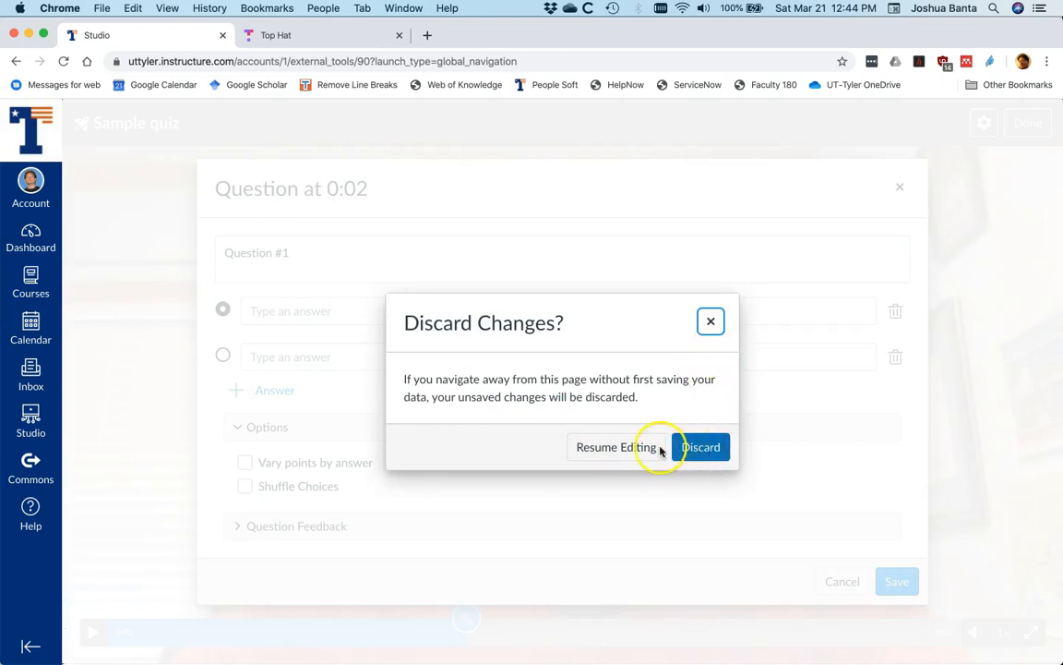
pyautogui.click(712, 323)
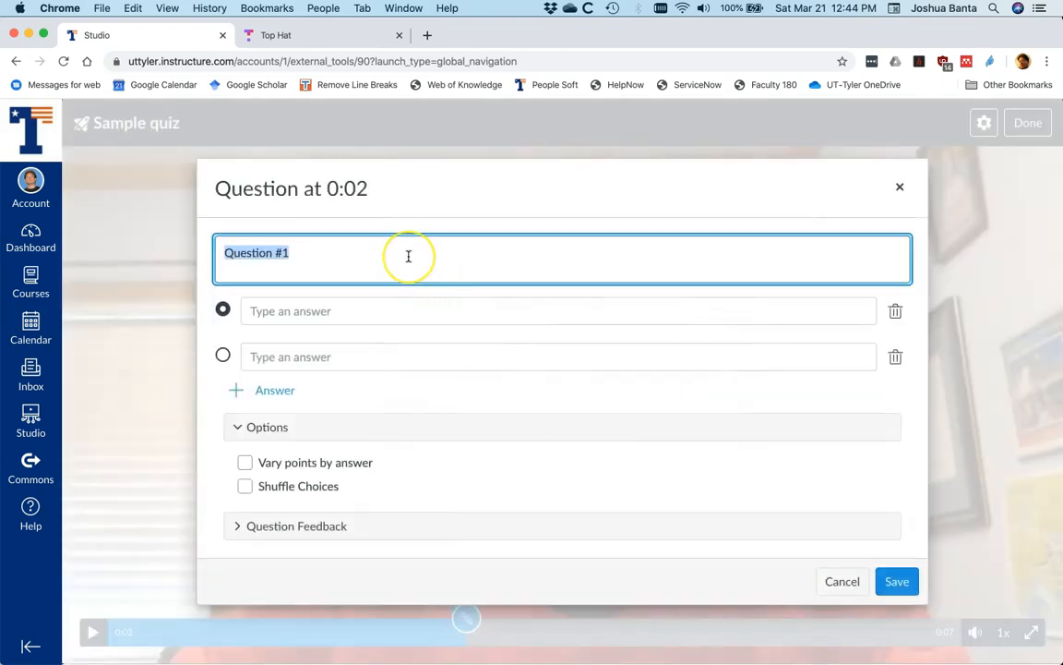
pyautogui.click(408, 255)
pyautogui.press('BackSpace')
pyautogui.press('BackSpace')
pyautogui.press('BackSpace')
pyautogui.press('BackSpace')
pyautogui.press('BackSpace')
pyautogui.press('BackSpace')
pyautogui.press('BackSpace')
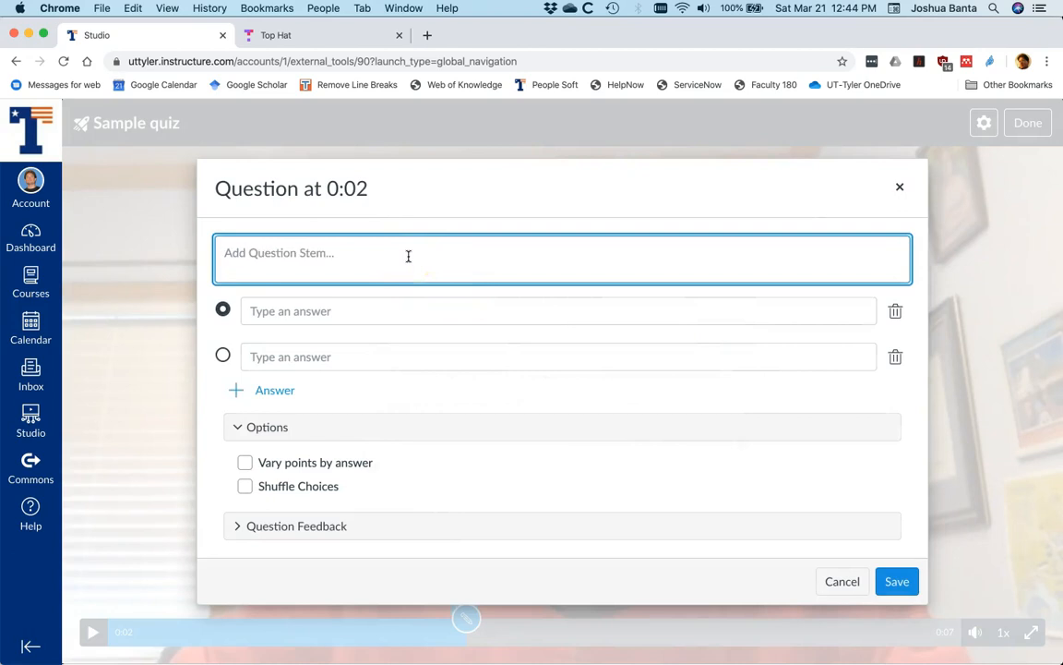
# Step: Save the question "What is 2+2?" with 4 as the correct answer, 3 as the wrong answer, and shuffled choices
pyautogui.write('What')
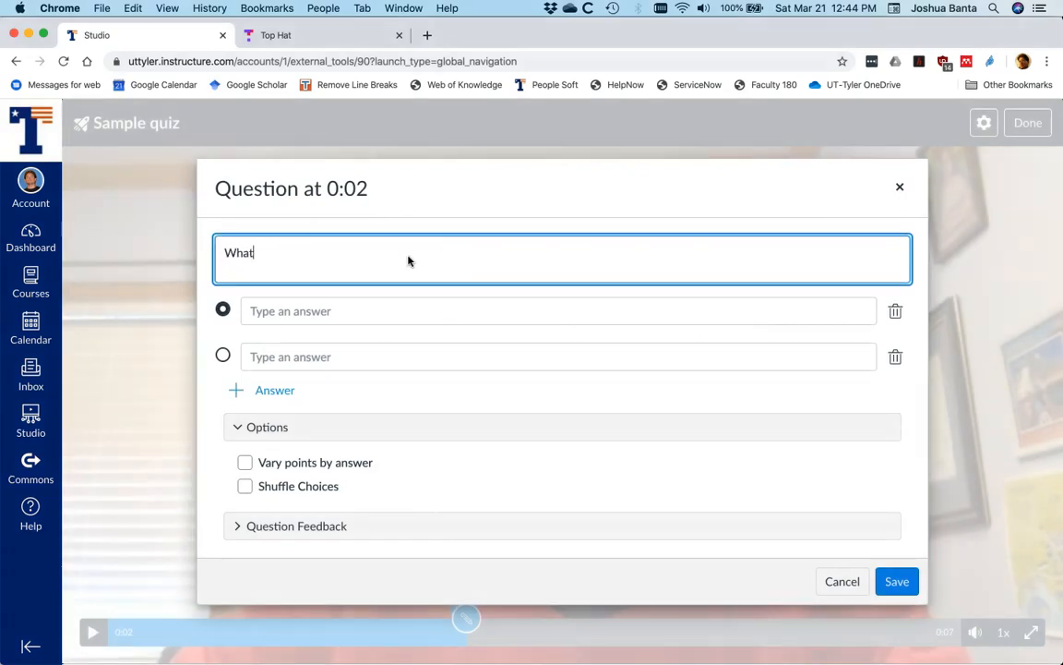
pyautogui.write(' is a')
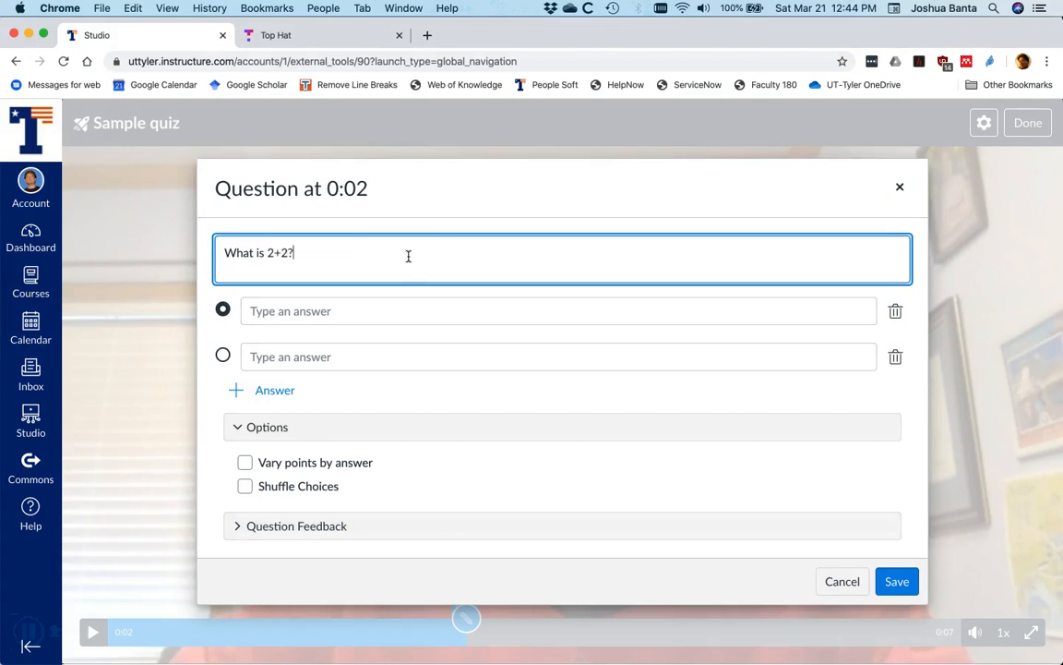
pyautogui.click(346, 315)
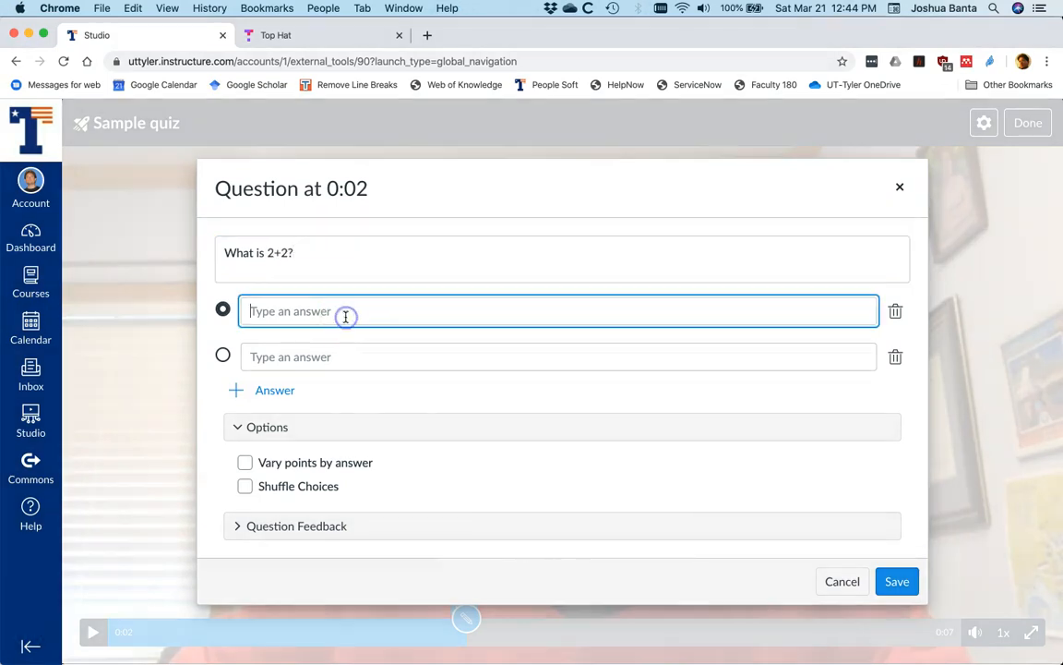
pyautogui.write('4')
pyautogui.click(316, 361)
pyautogui.write('3')
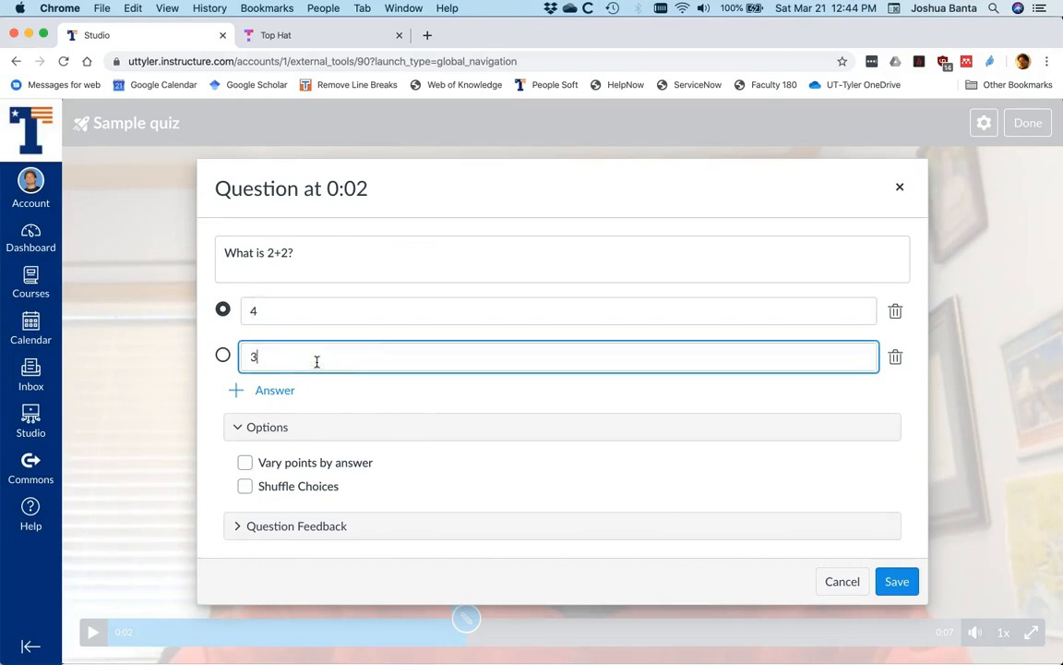
pyautogui.click(246, 488)
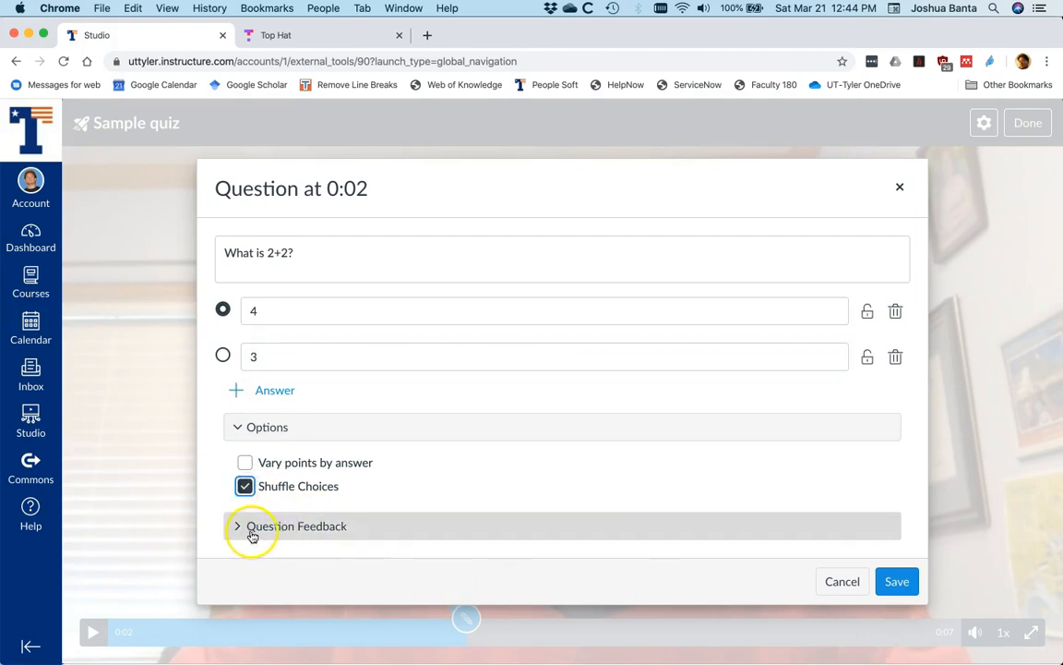
pyautogui.click(894, 583)
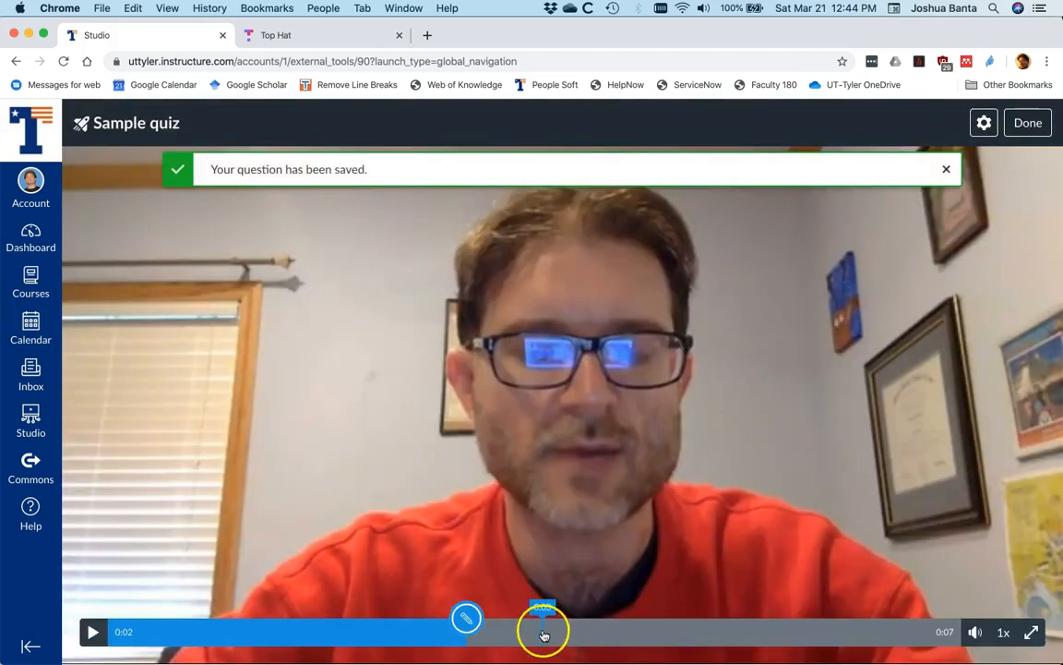
# Step: Insert another multiple-choice question at 0:06 on the video timeline, near the end of the clip
pyautogui.click(618, 635)
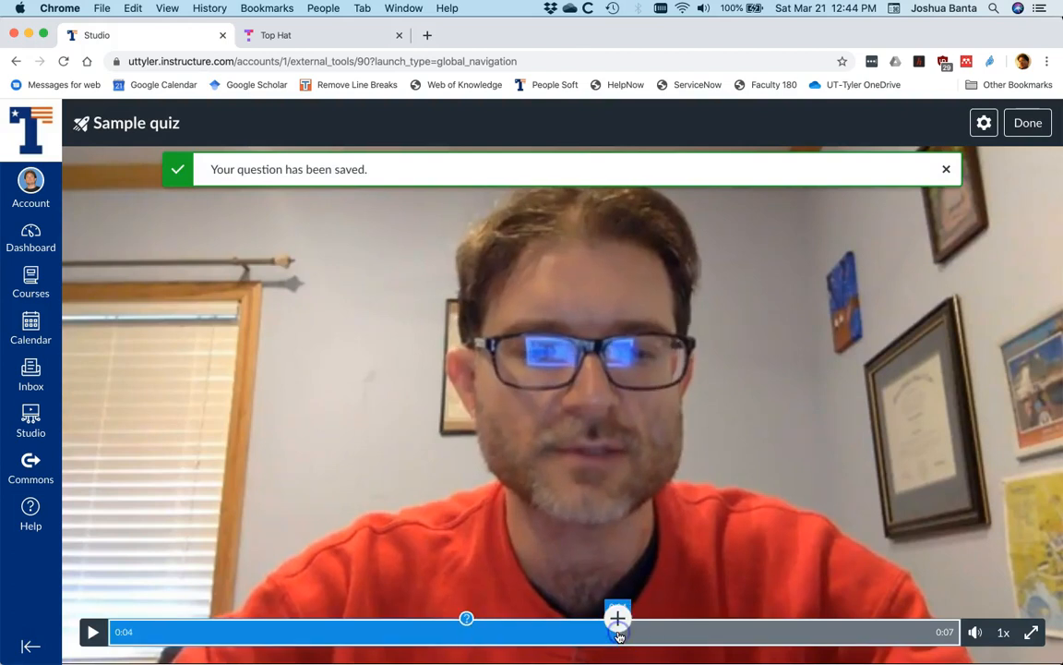
pyautogui.click(673, 635)
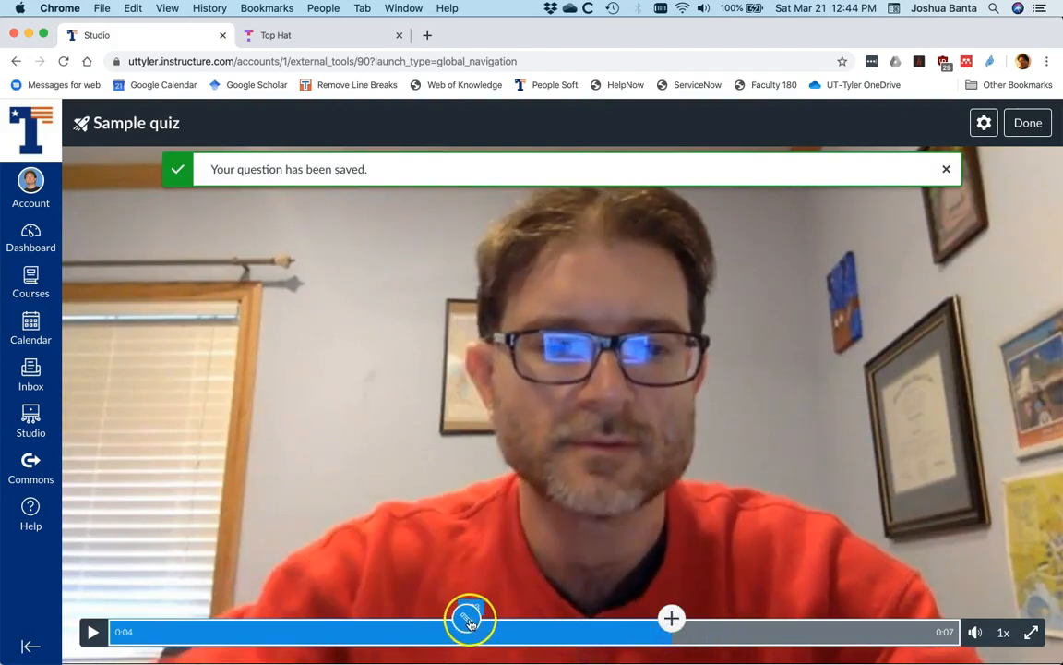
pyautogui.click(733, 634)
pyautogui.click(812, 634)
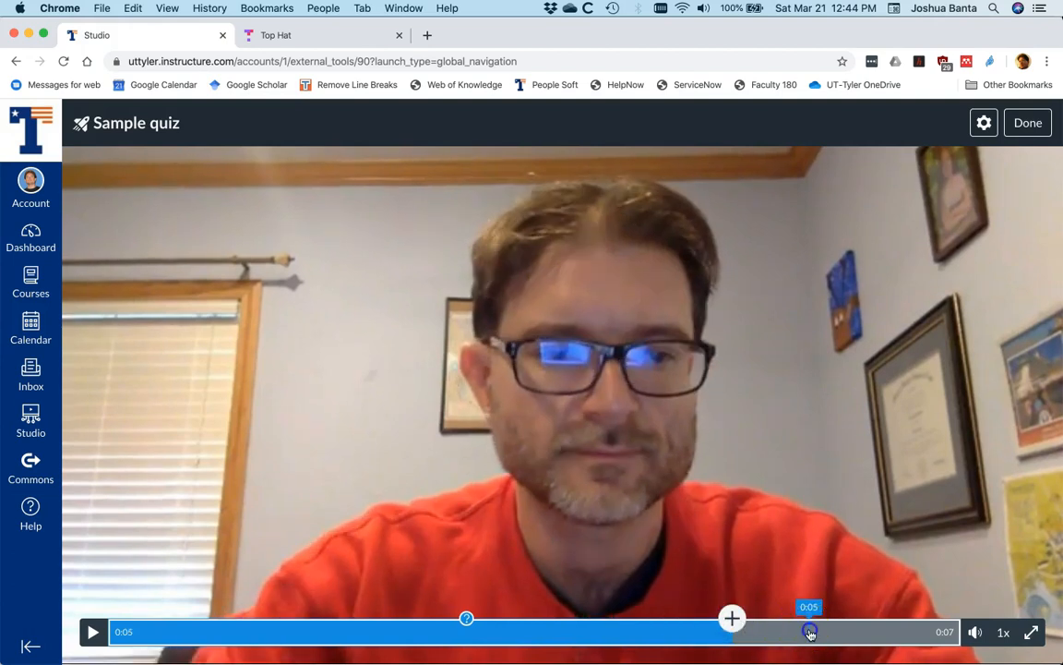
pyautogui.click(847, 633)
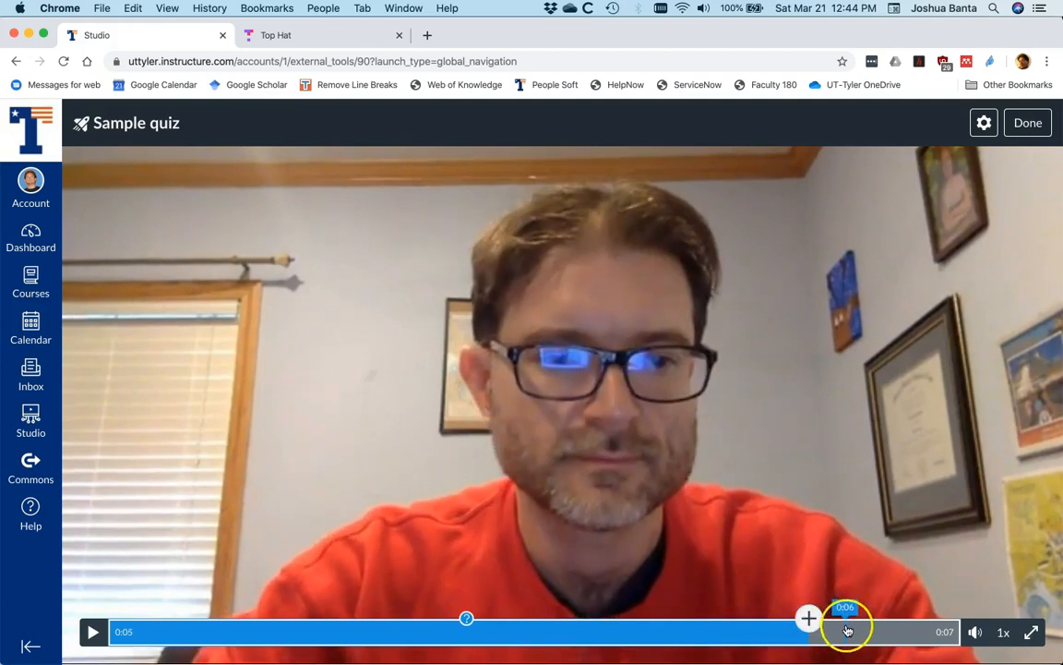
pyautogui.click(880, 633)
pyautogui.click(909, 632)
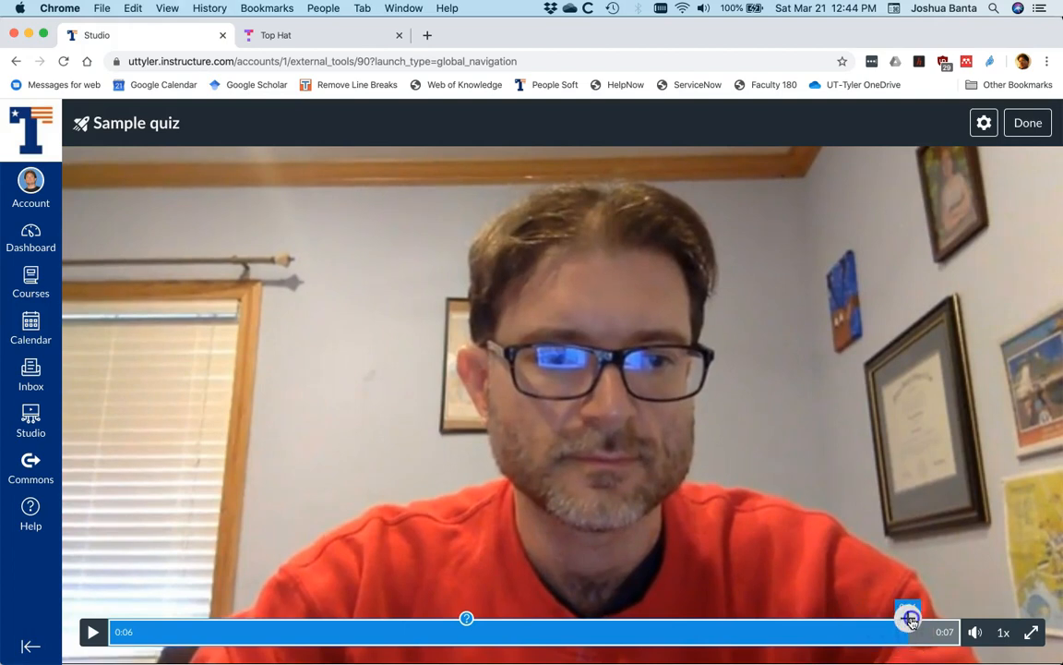
pyautogui.click(911, 618)
pyautogui.click(908, 532)
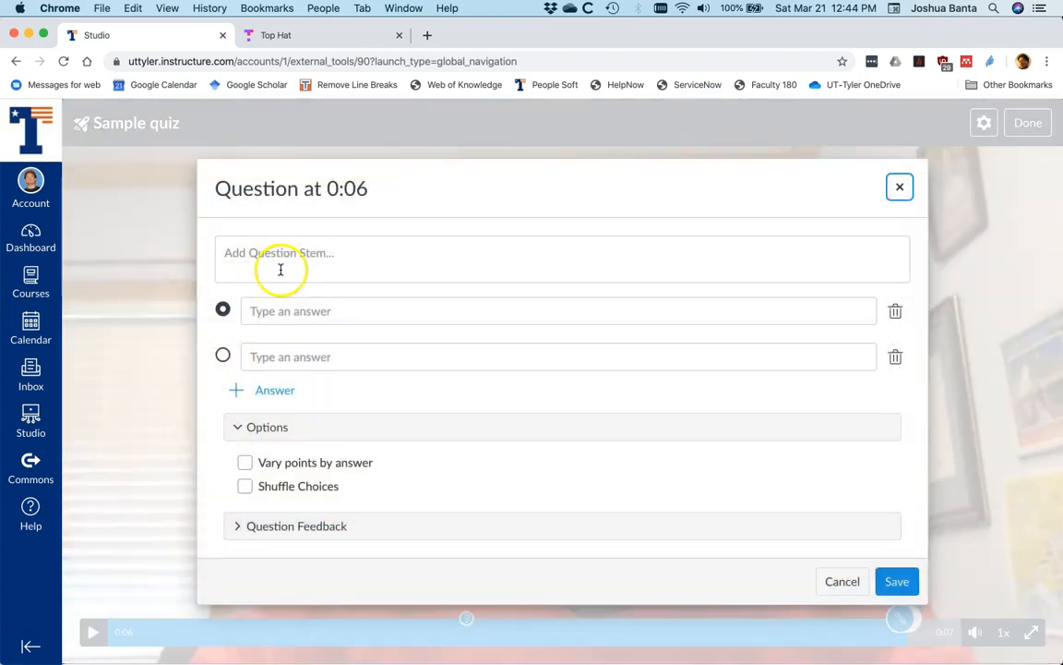
# Step: Save the question "What is 9+1?" with 10 as the correct answer, 8 as the wrong answer and shuffled choices, and finish the quiz
pyautogui.click(295, 256)
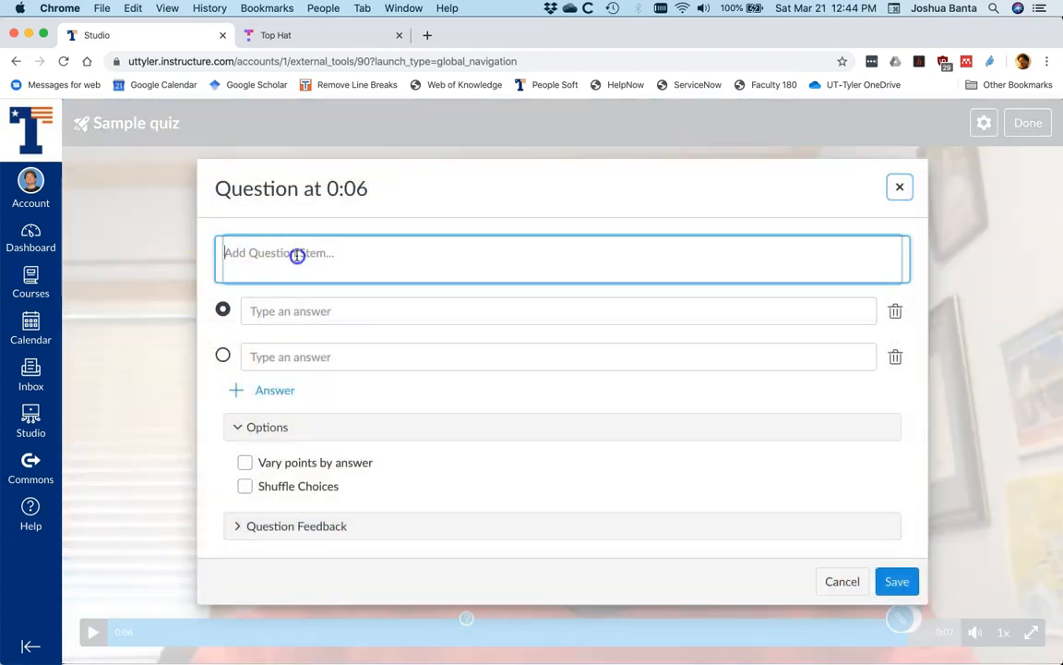
pyautogui.write('What')
pyautogui.write('a')
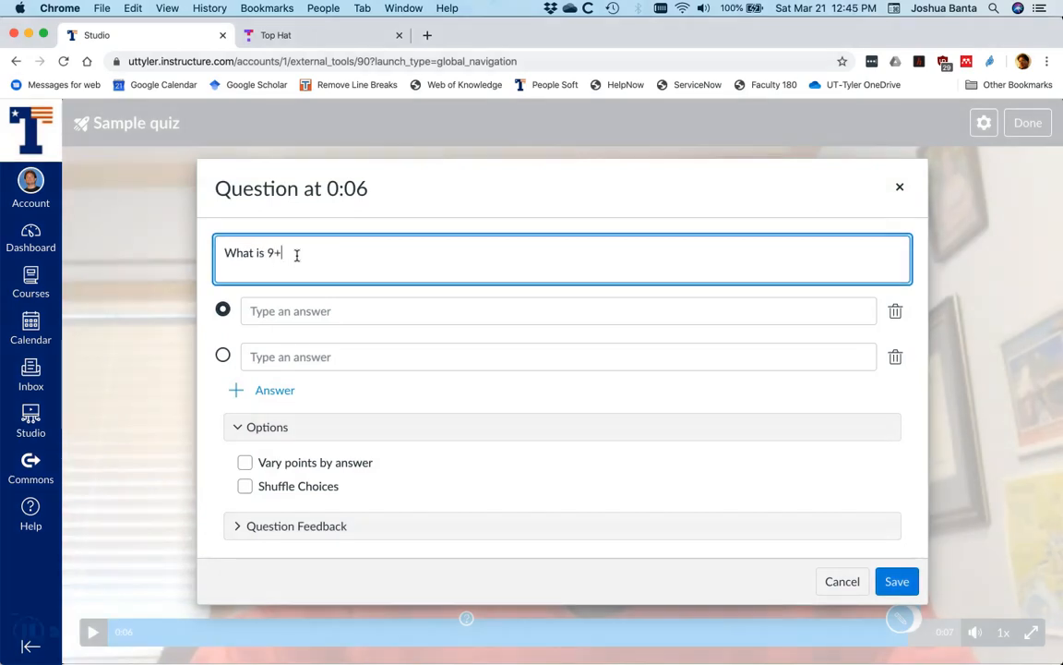
pyautogui.click(328, 311)
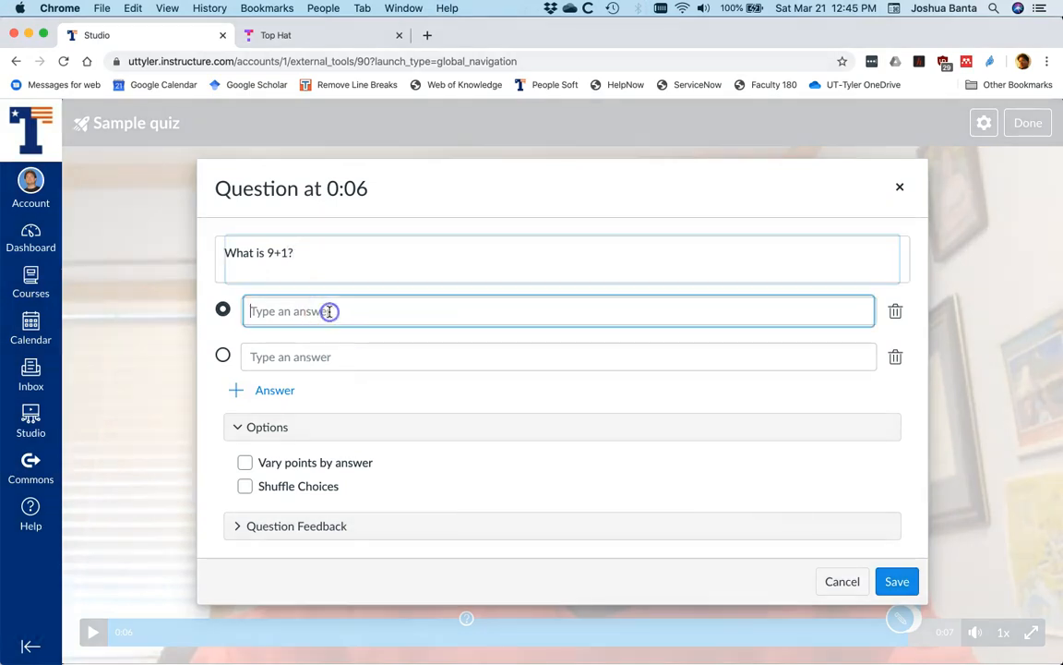
pyautogui.write('10')
pyautogui.click(309, 356)
pyautogui.write('8')
pyautogui.click(244, 486)
pyautogui.click(897, 582)
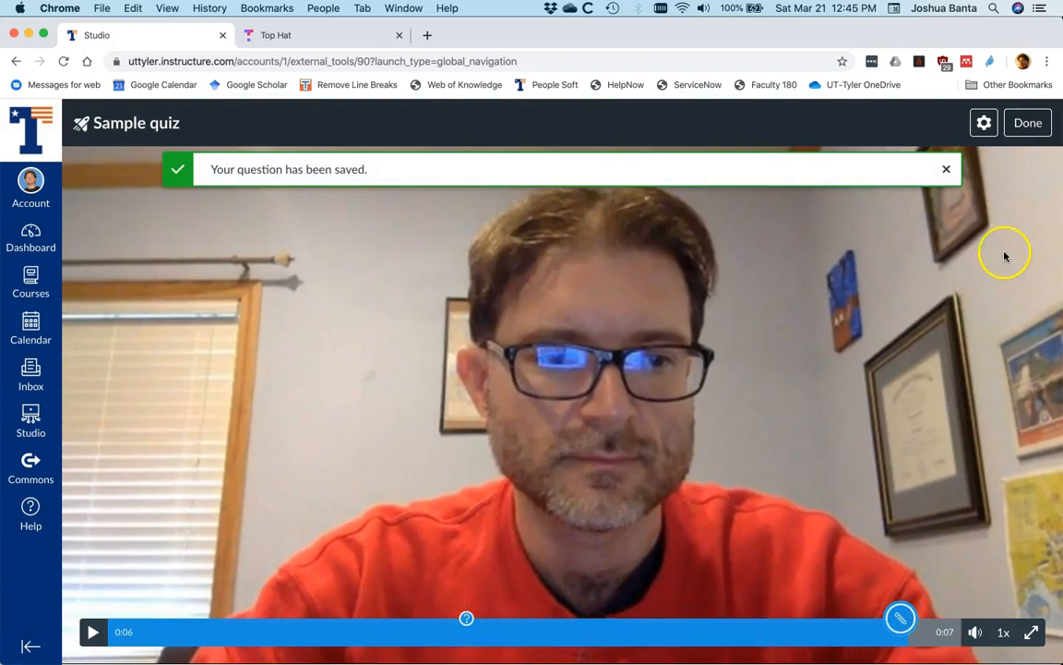
pyautogui.click(1031, 124)
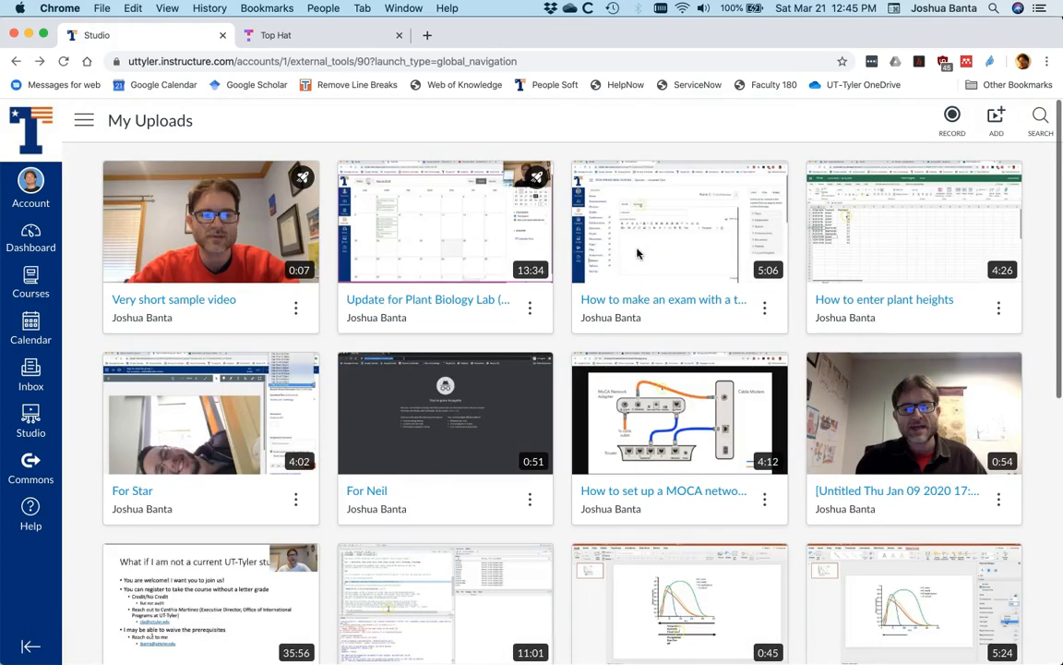
# Step: Open the sandbox course from the dashboard and go to its list of modules
pyautogui.click(32, 242)
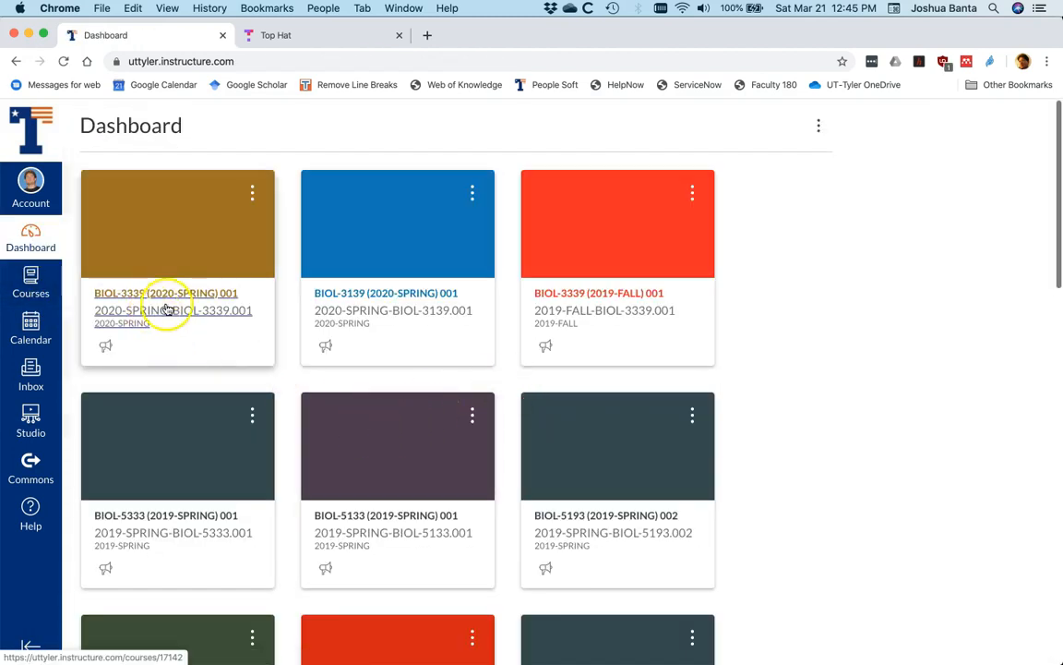
pyautogui.scroll(-5, 356, 338)
pyautogui.scroll(-5, 355, 339)
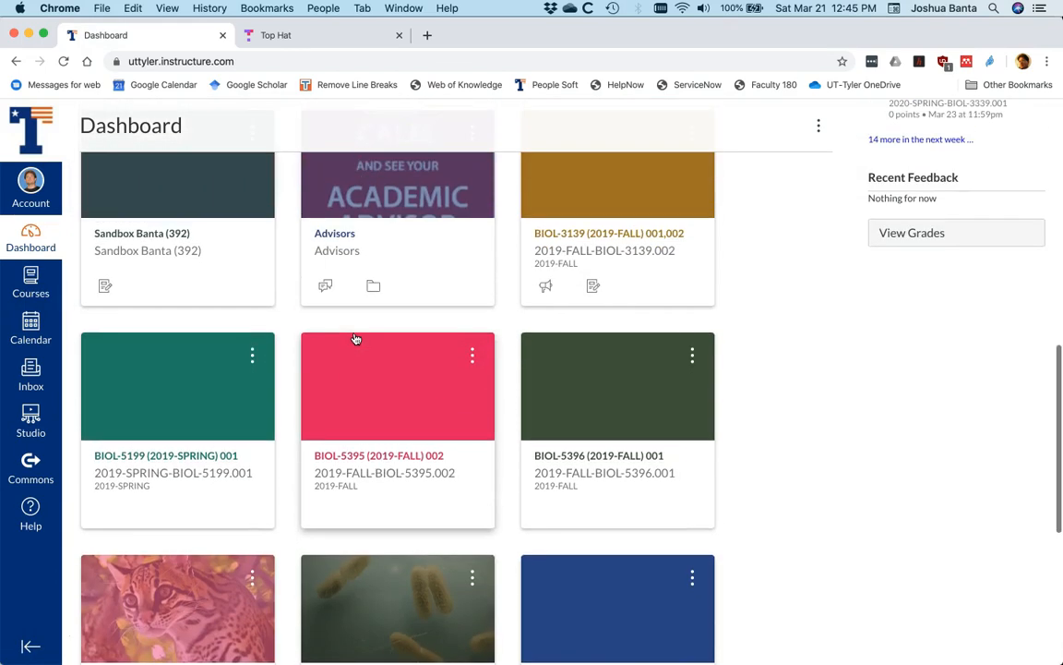
pyautogui.click(162, 251)
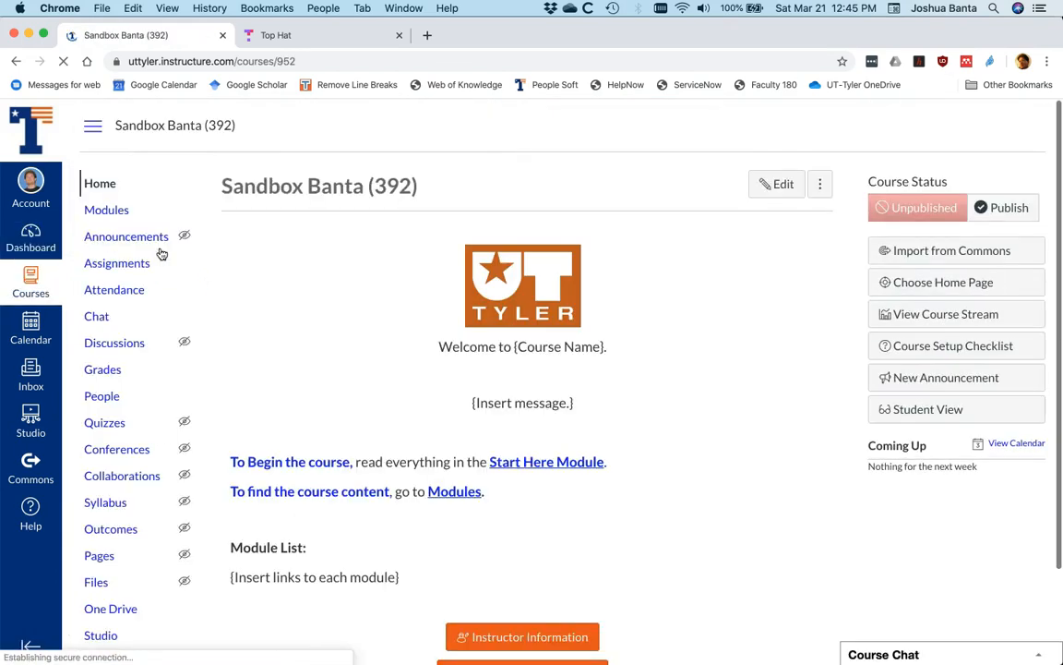
pyautogui.click(107, 211)
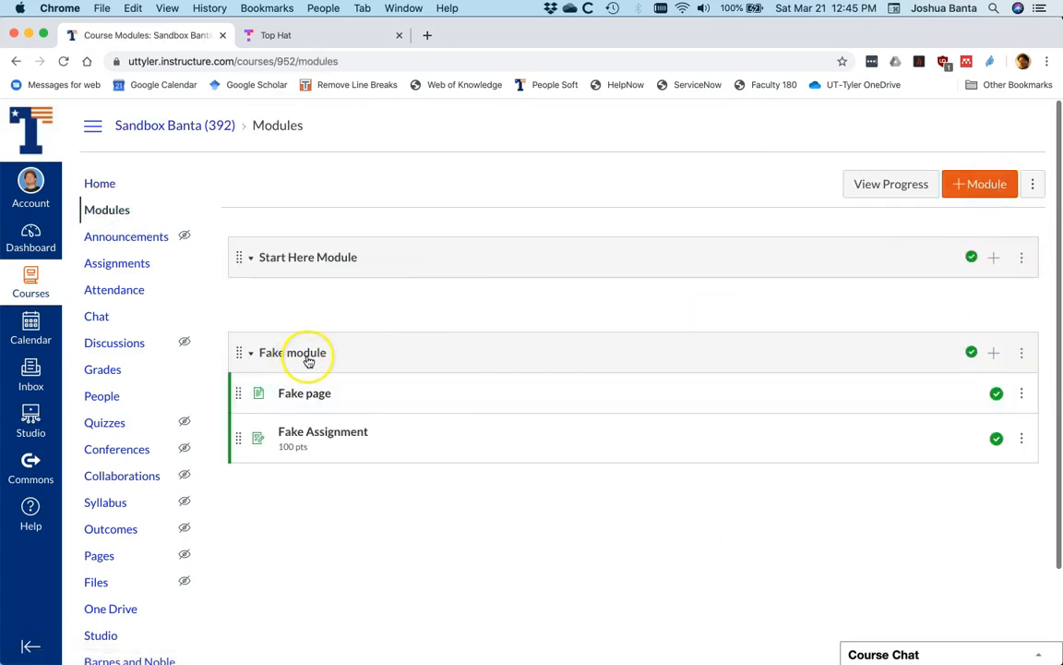
# Step: Add a new assignment named "New fake assignment" to the Fake module and publish it
pyautogui.click(995, 353)
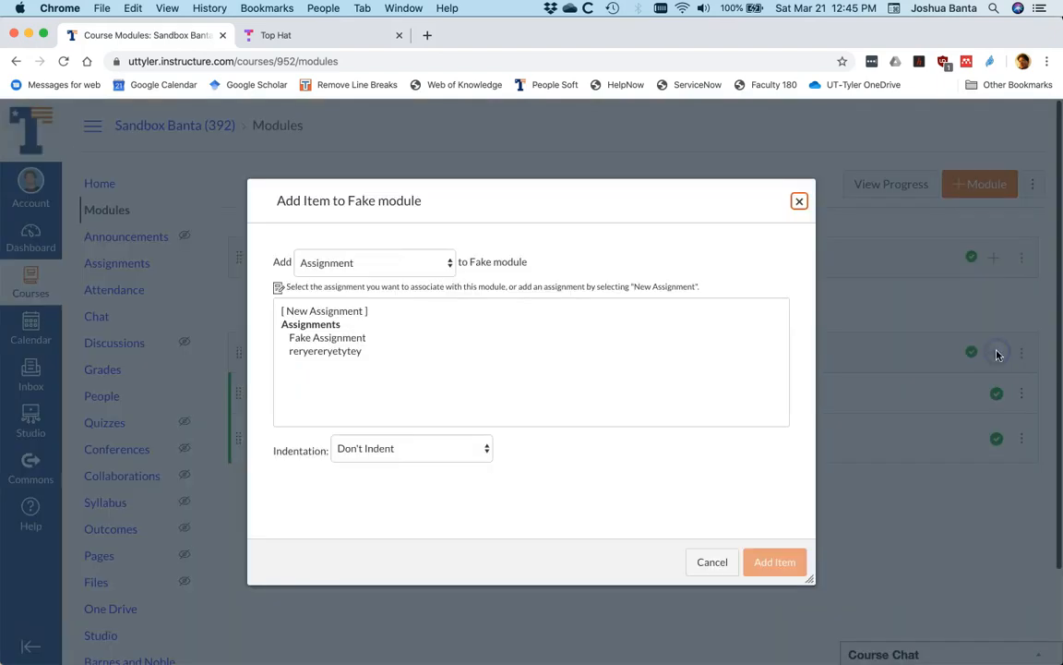
pyautogui.click(336, 314)
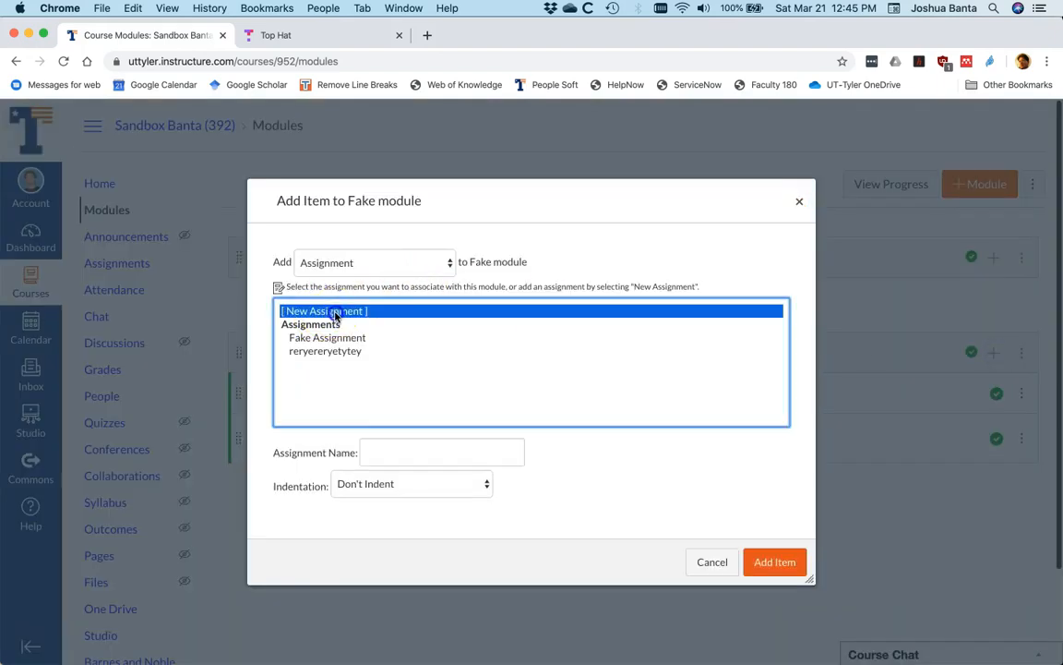
pyautogui.click(450, 460)
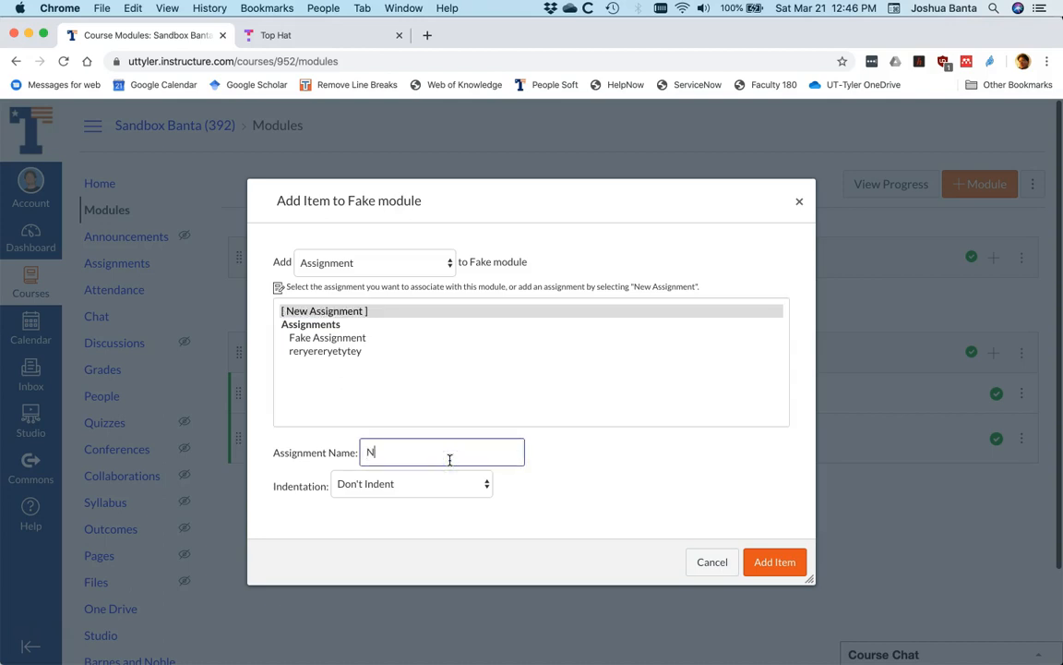
pyautogui.write('New fake')
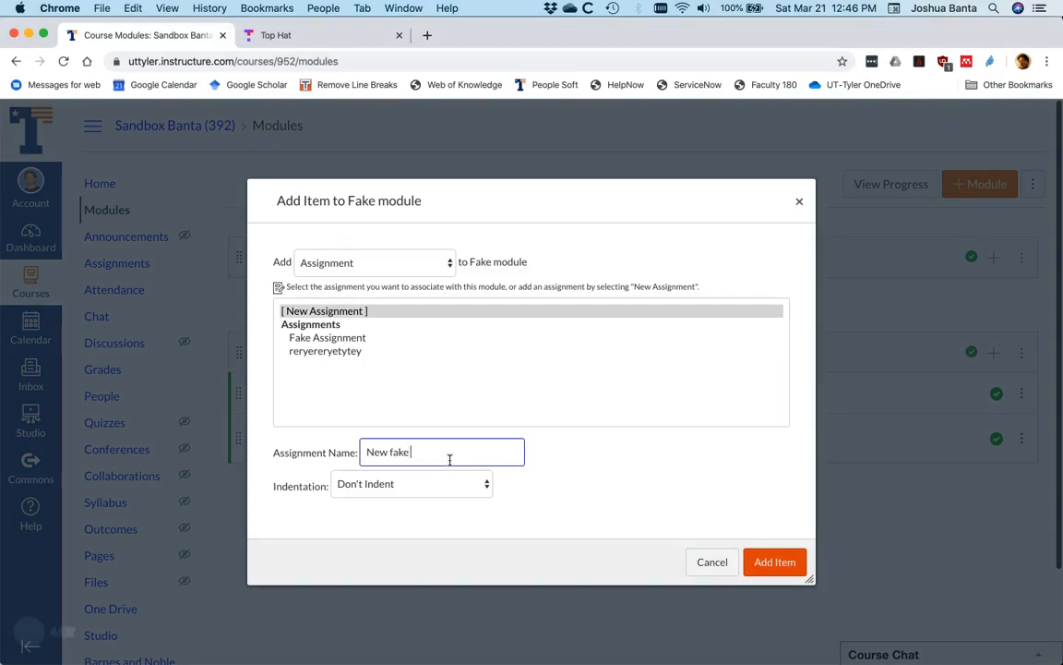
pyautogui.write(' a')
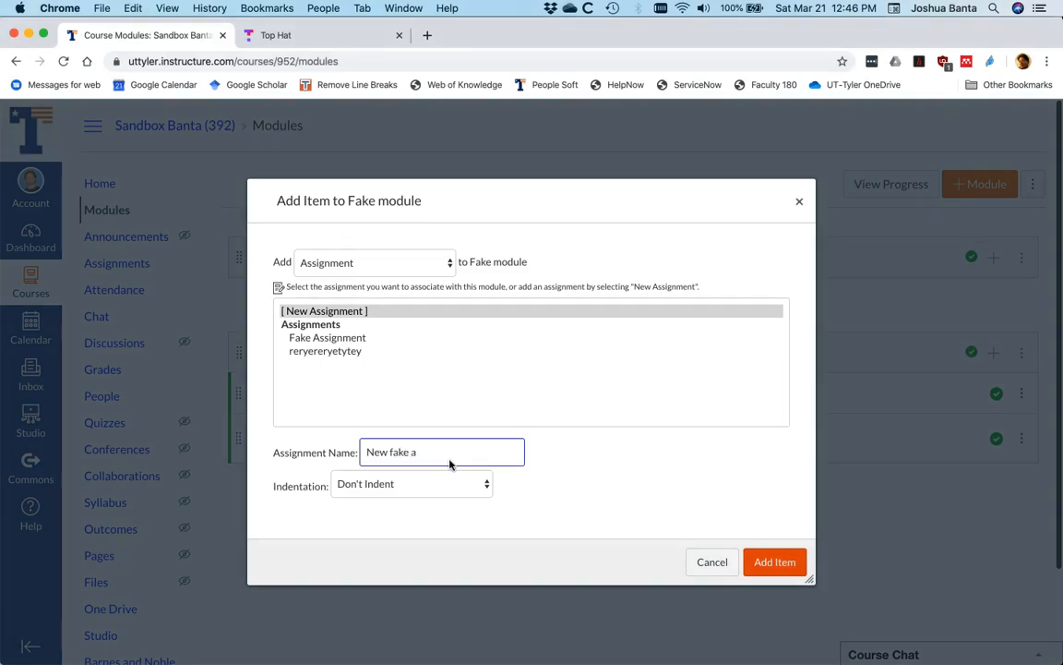
pyautogui.write('ssignment')
pyautogui.click(783, 562)
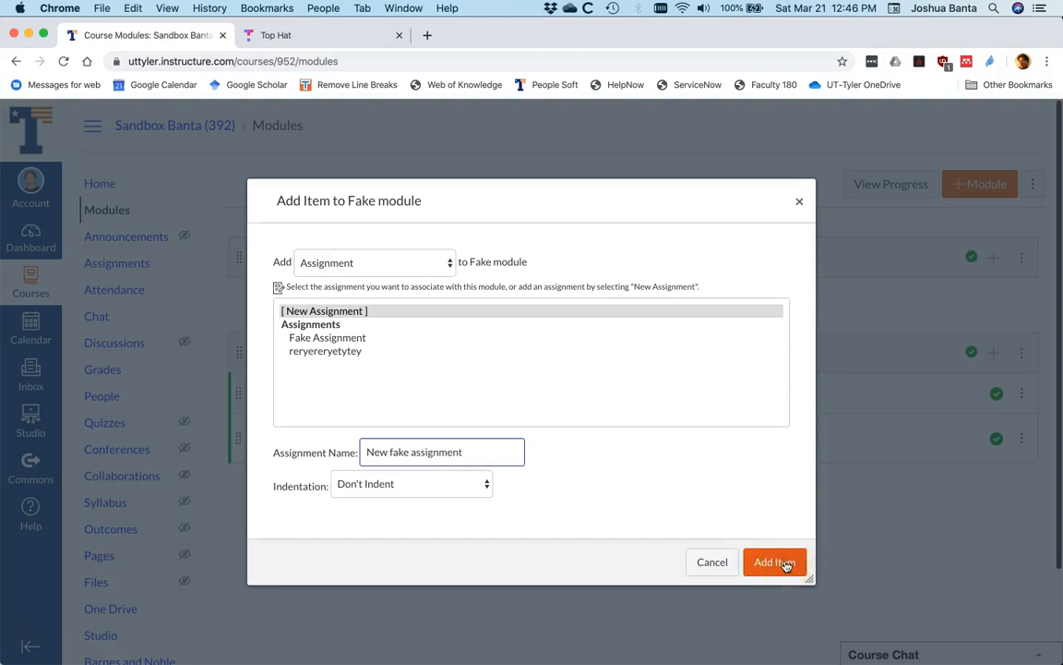
pyautogui.click(783, 564)
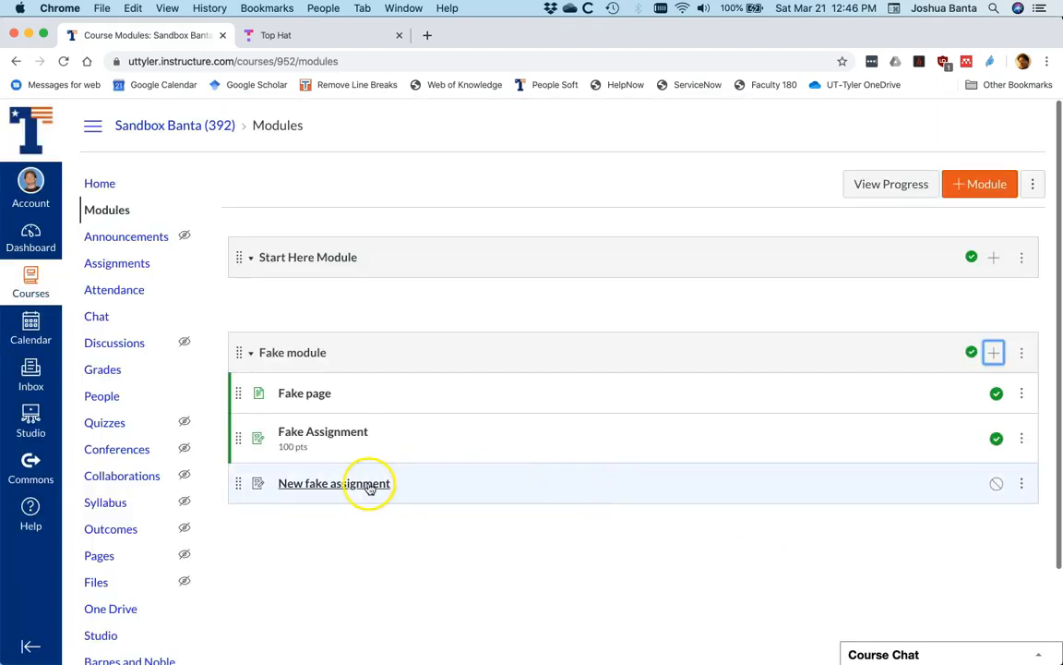
pyautogui.click(997, 484)
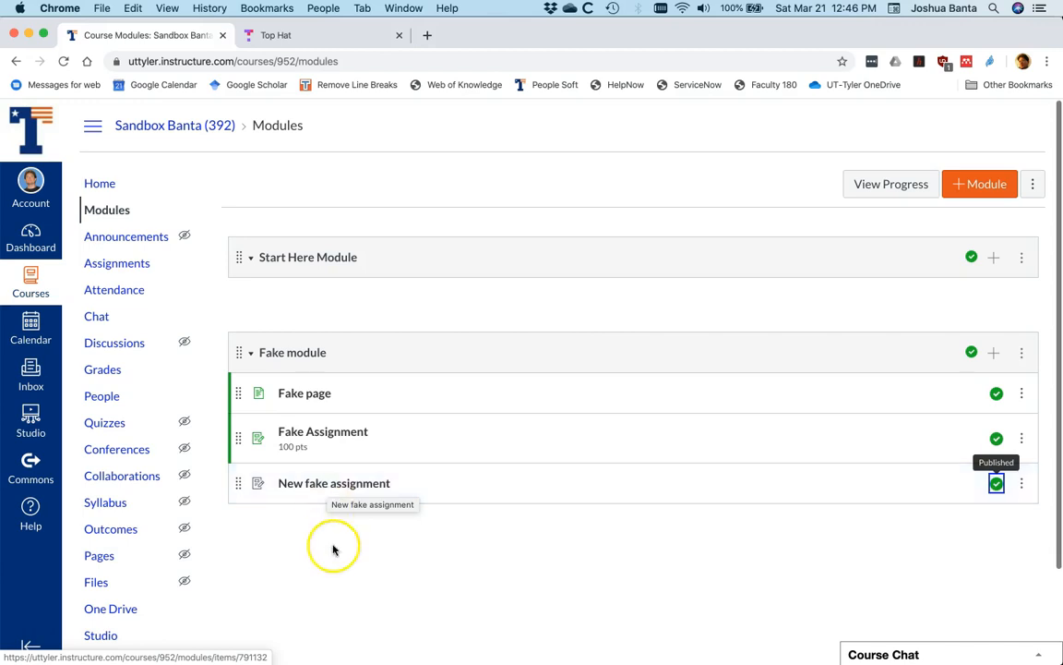
# Step: Open "New fake assignment" for editing and set its points to 100
pyautogui.click(331, 489)
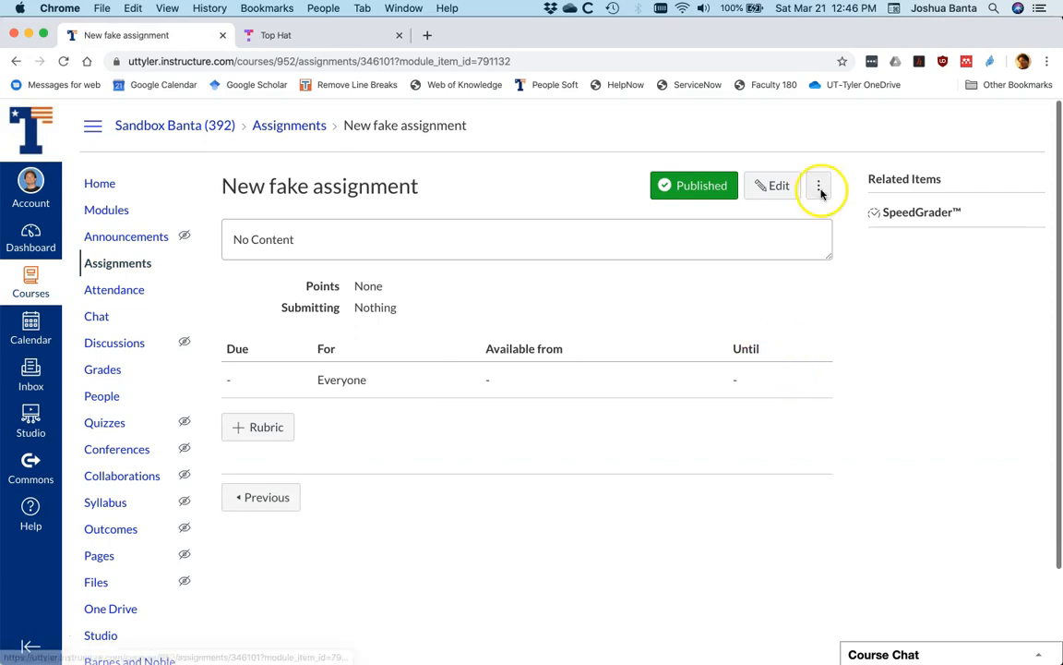
pyautogui.click(789, 187)
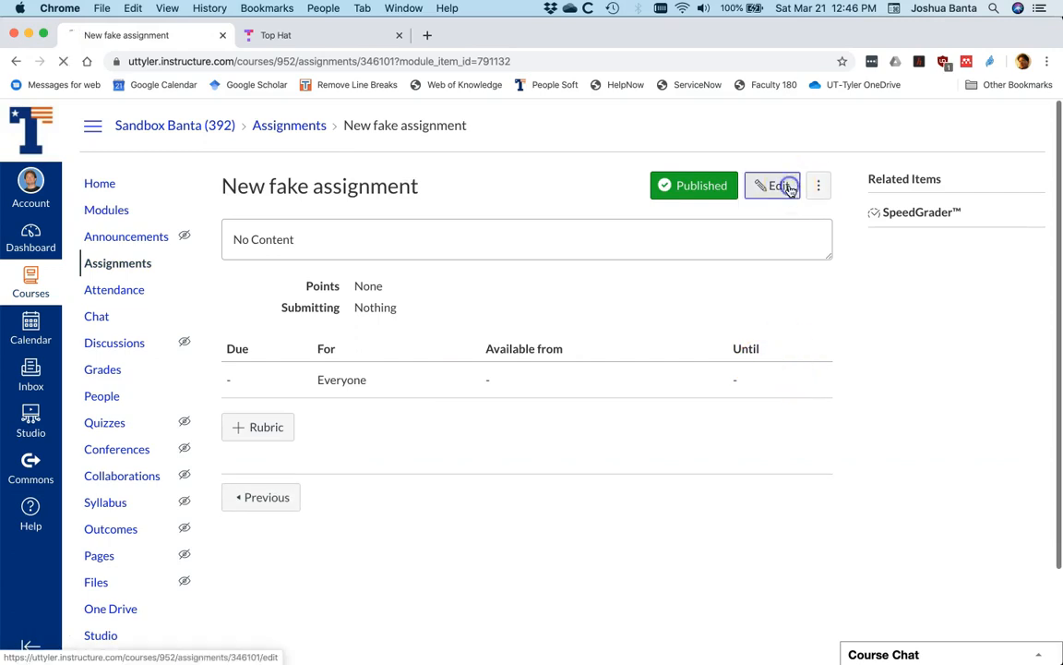
pyautogui.click(515, 381)
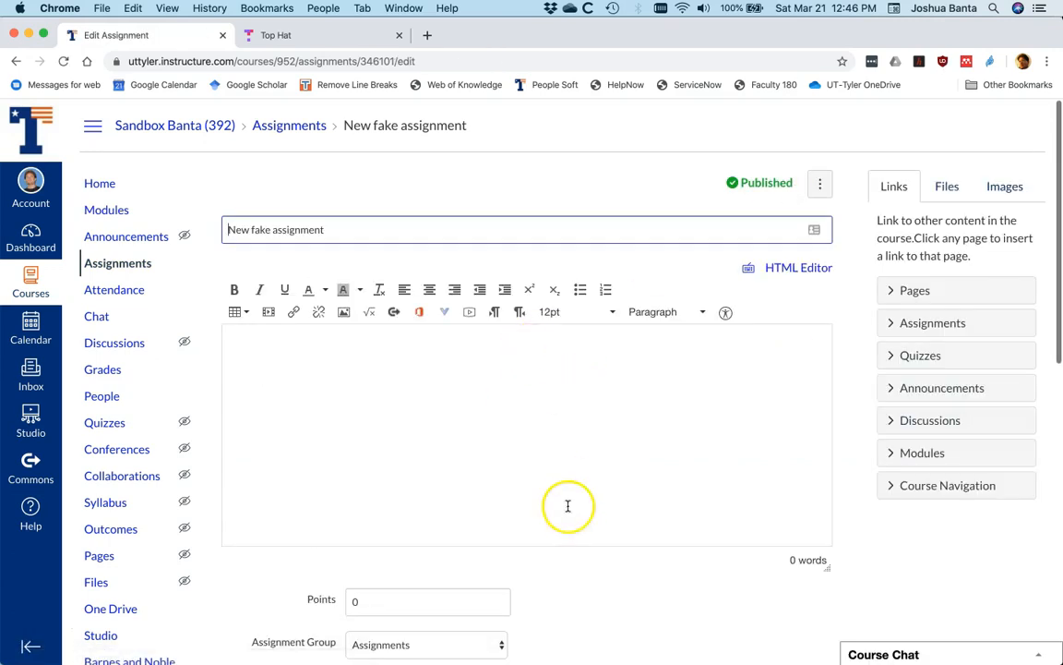
pyautogui.scroll(-5, 570, 507)
pyautogui.click(366, 321)
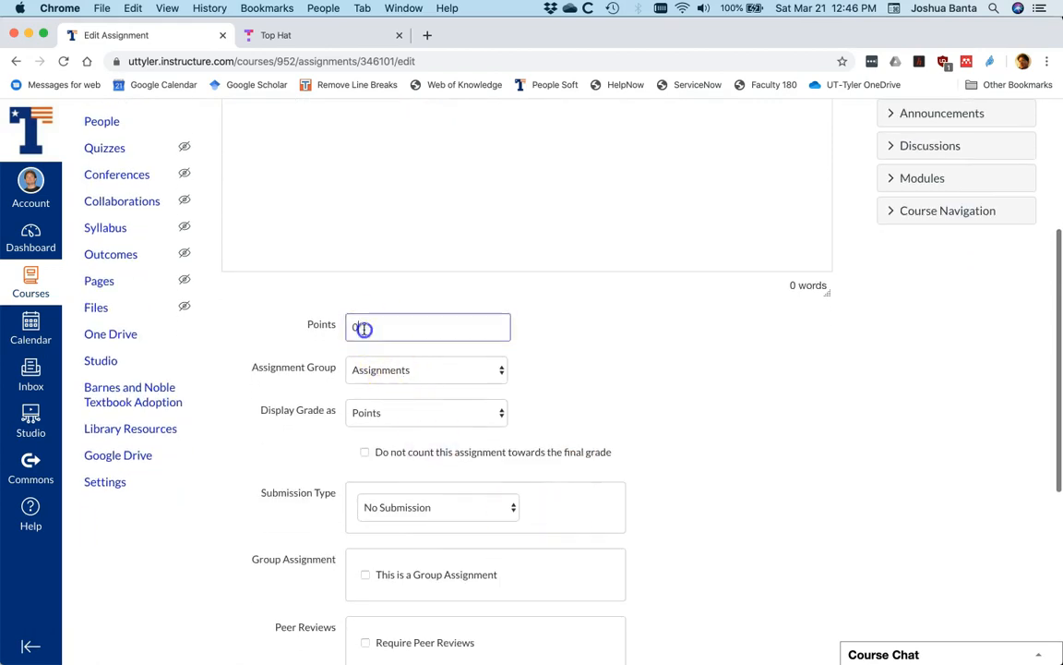
pyautogui.press('BackSpace')
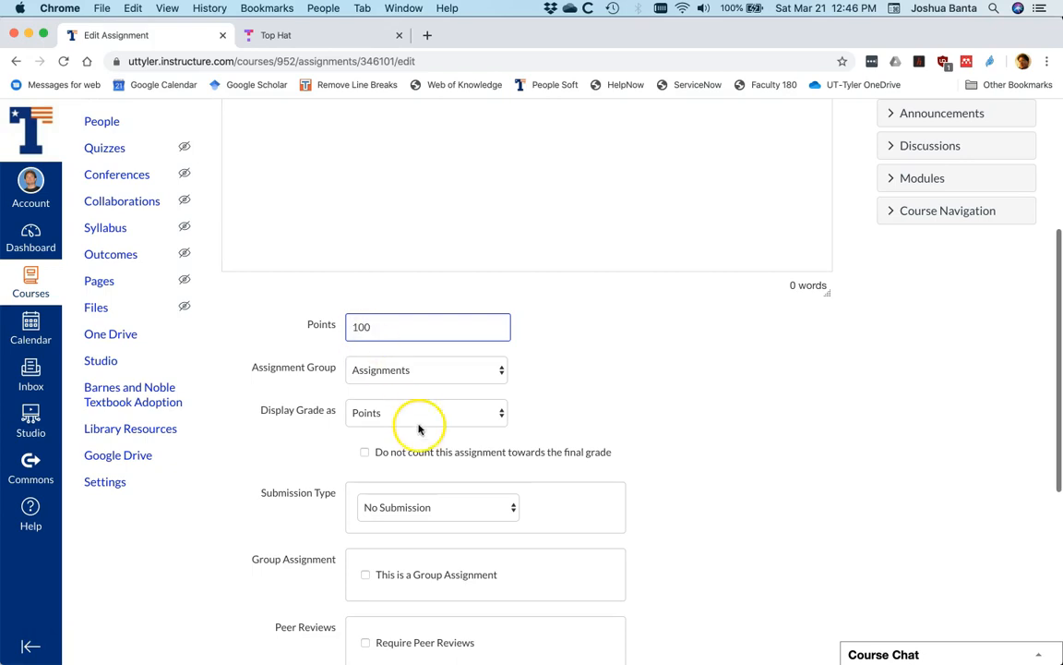
# Step: Set the assignment's submission type to External Tool and choose ARC as the tool
pyautogui.scroll(-5, 611, 455)
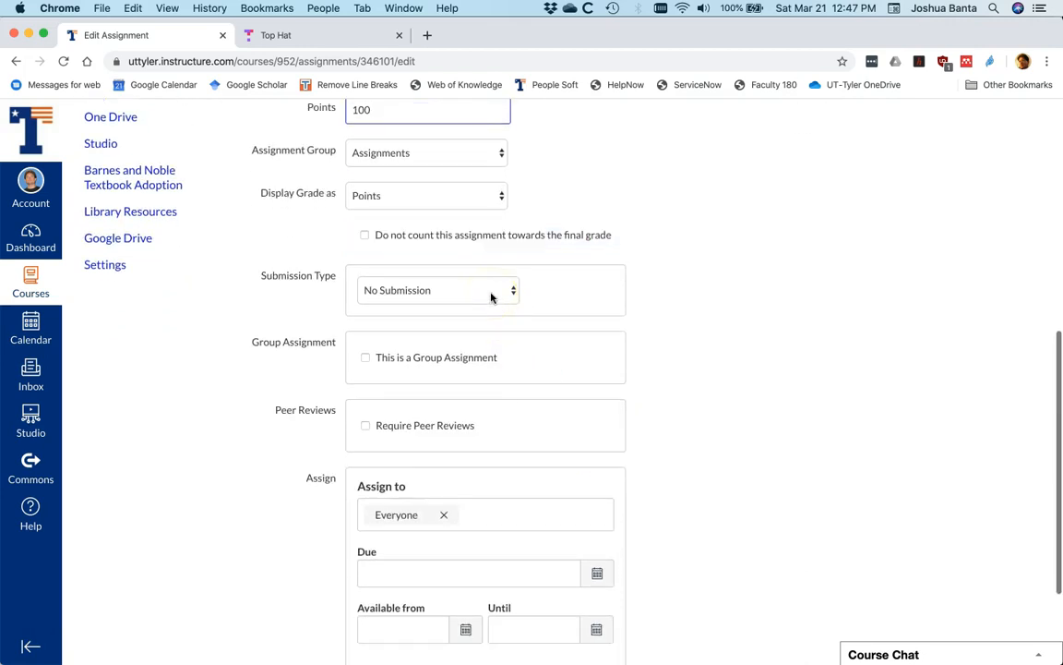
pyautogui.click(491, 296)
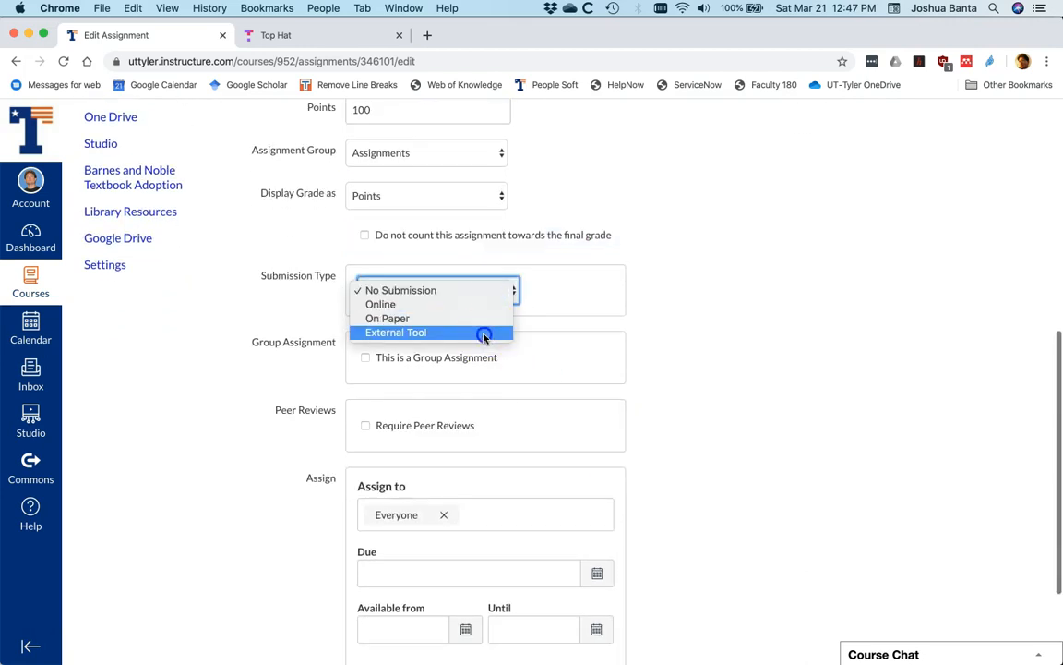
pyautogui.click(483, 337)
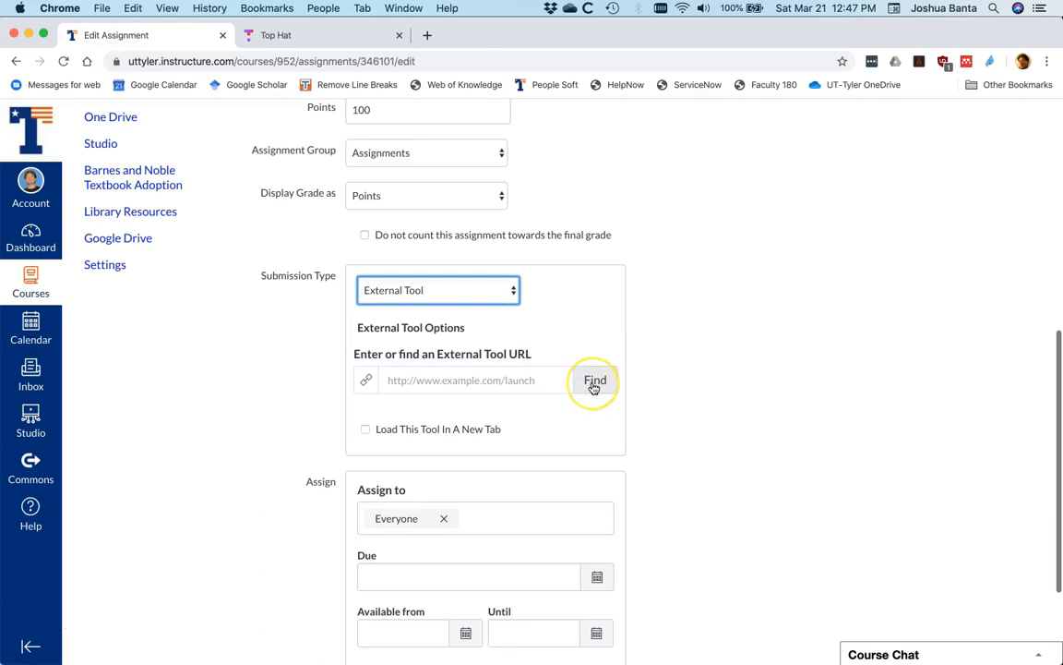
pyautogui.click(593, 386)
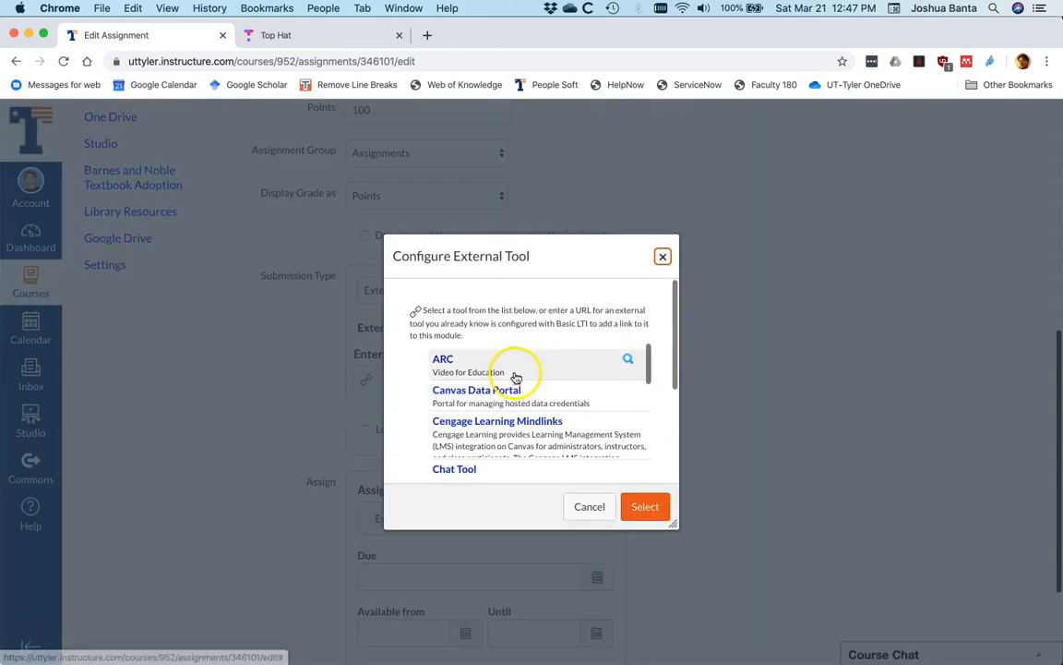
pyautogui.click(555, 365)
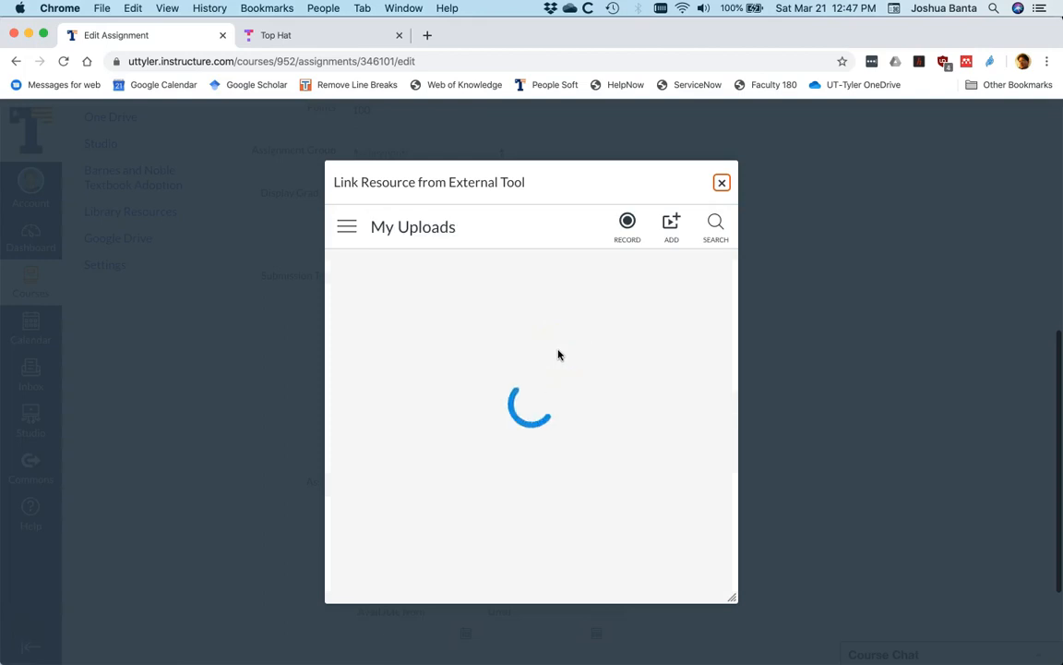
# Step: Select "Very short sample video" from the uploads and embed it as a video quiz using "Sample quiz"
pyautogui.moveTo(476, 353)
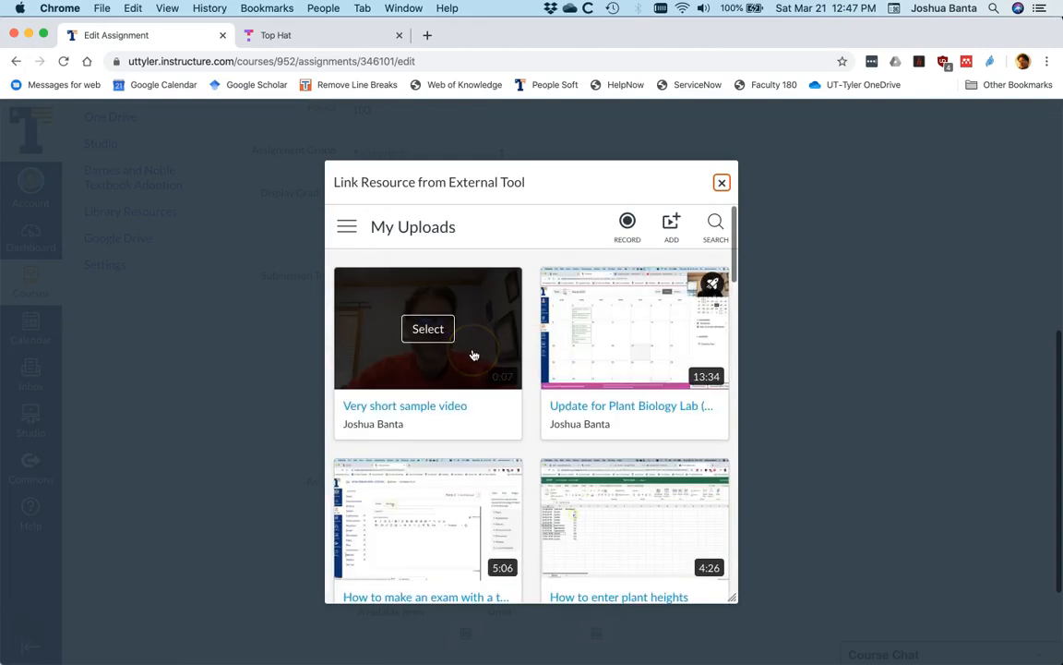
pyautogui.click(472, 356)
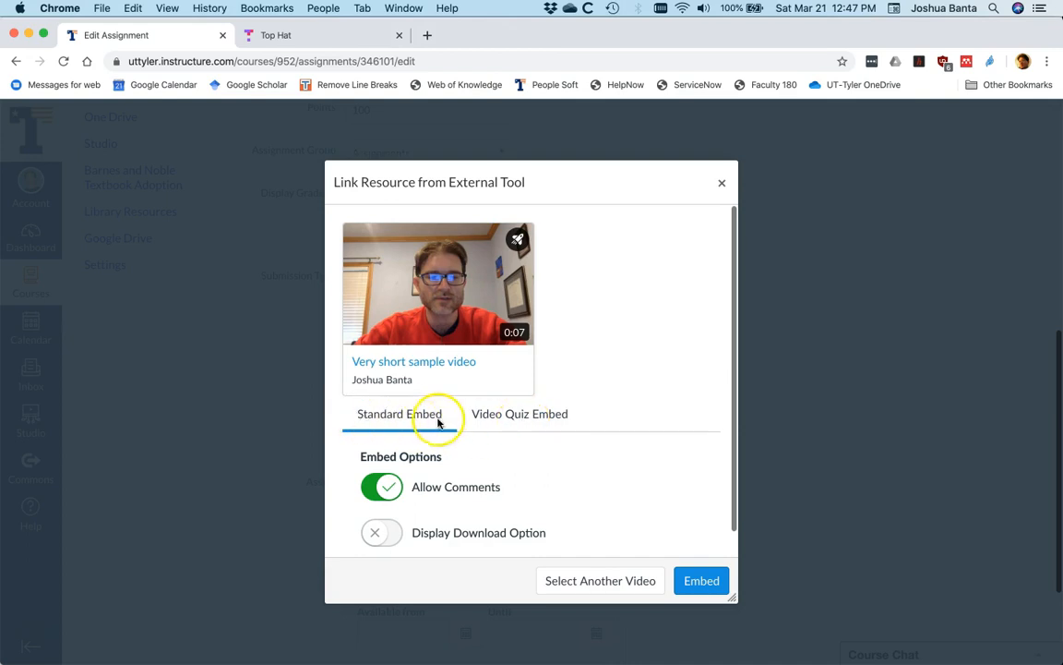
pyautogui.click(522, 416)
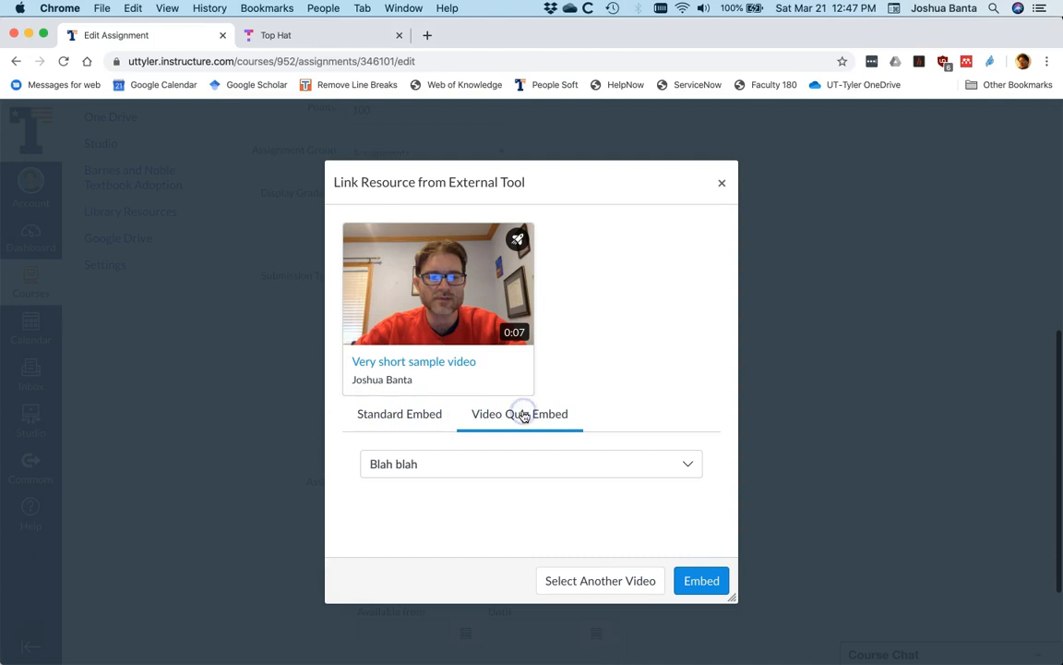
pyautogui.click(688, 467)
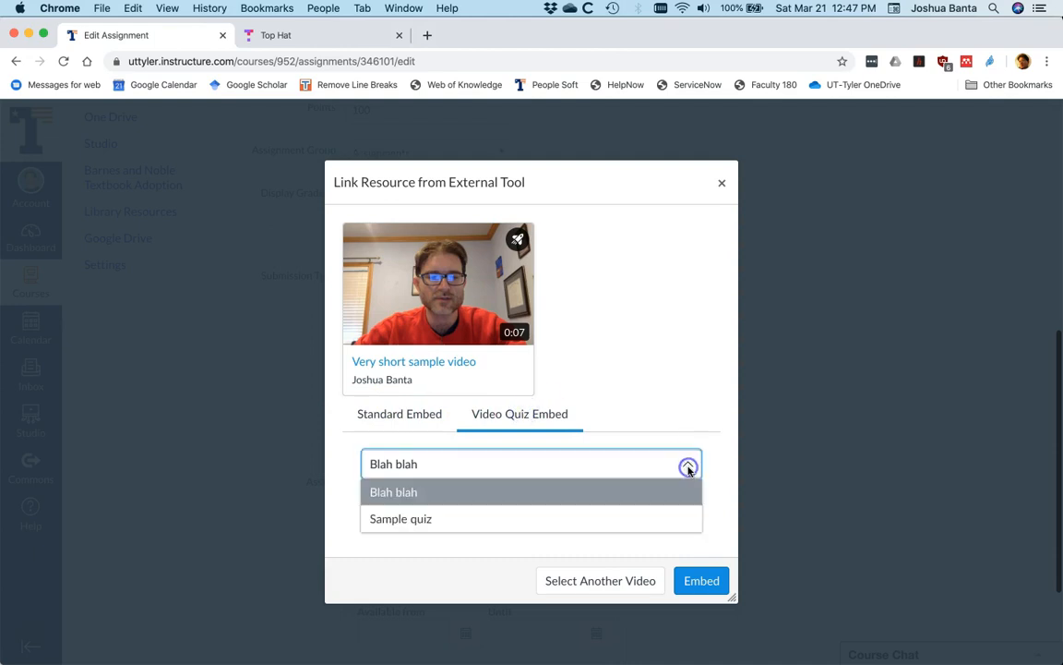
pyautogui.click(688, 467)
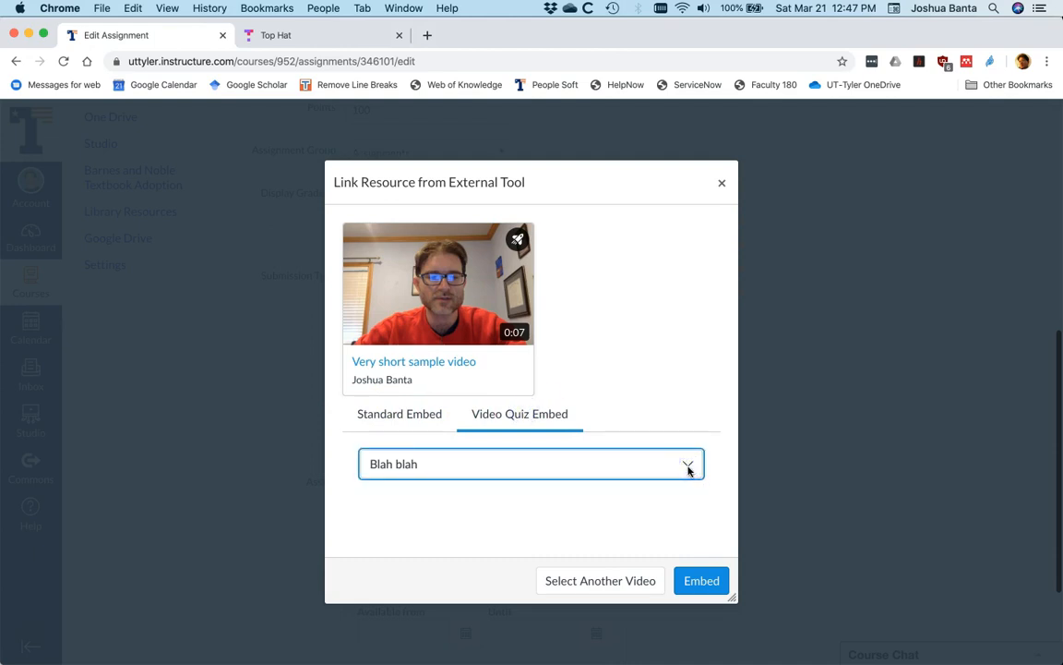
pyautogui.click(688, 469)
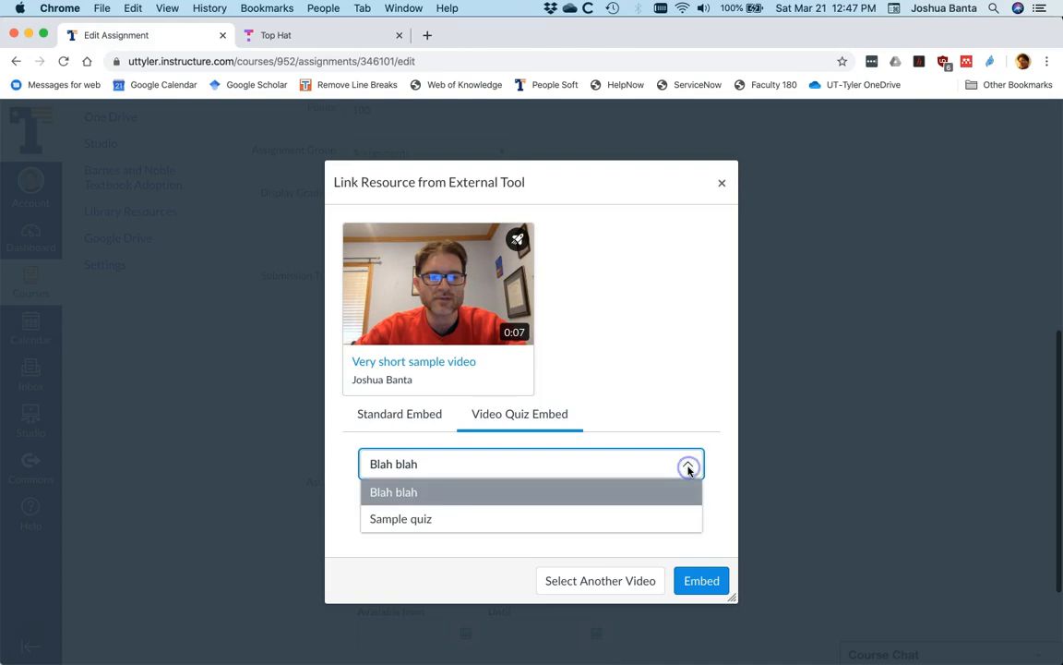
pyautogui.click(643, 523)
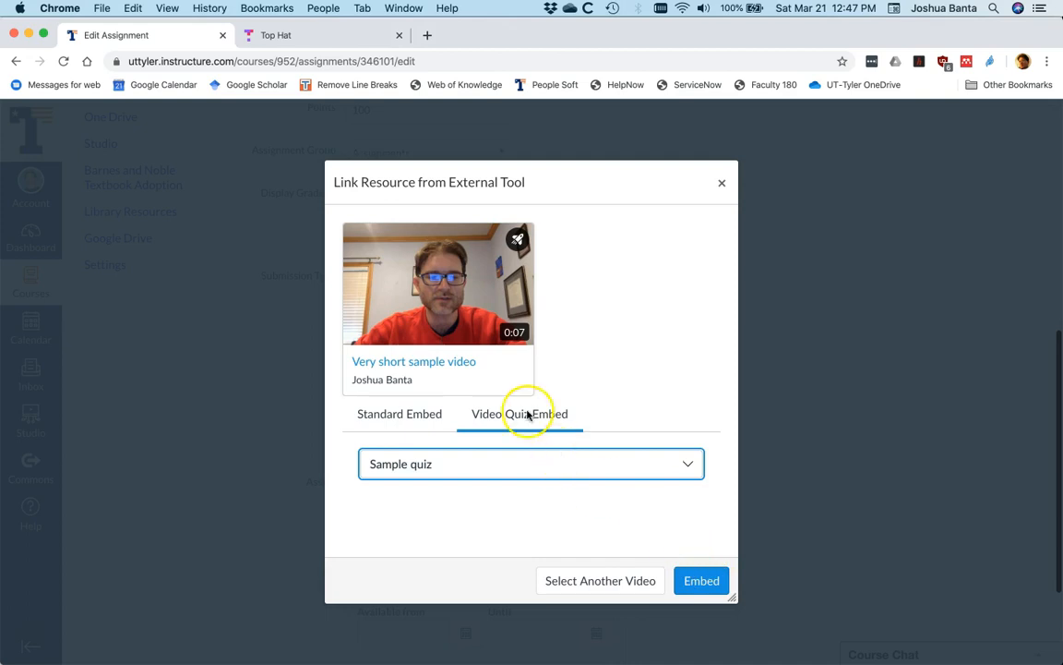
pyautogui.click(698, 582)
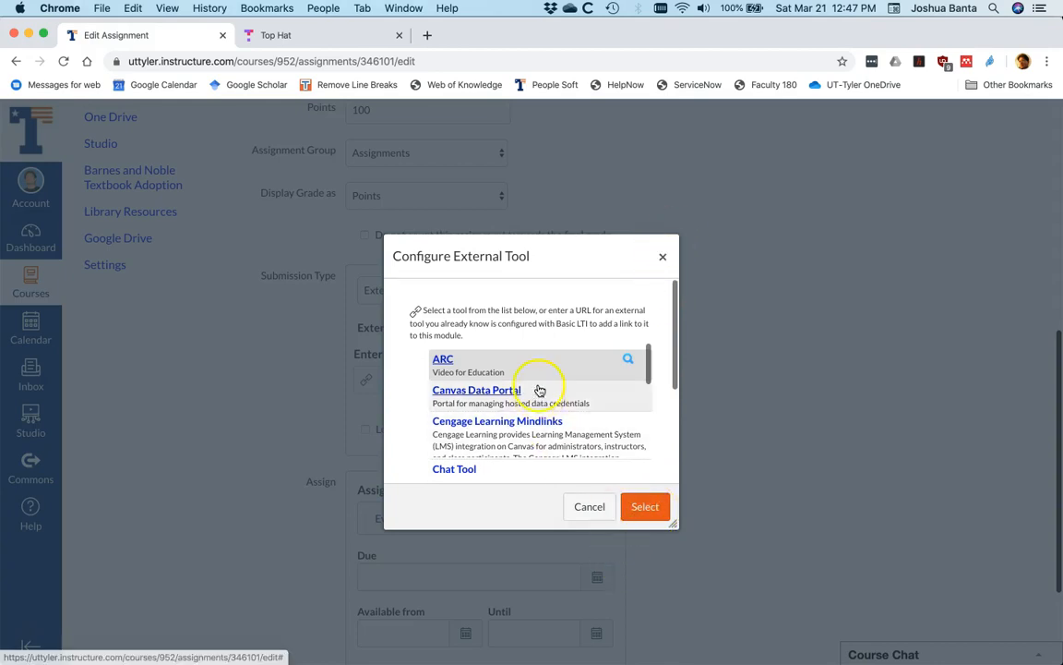
# Step: Confirm the embedded ARC video quiz as the external tool and save the assignment
pyautogui.click(646, 507)
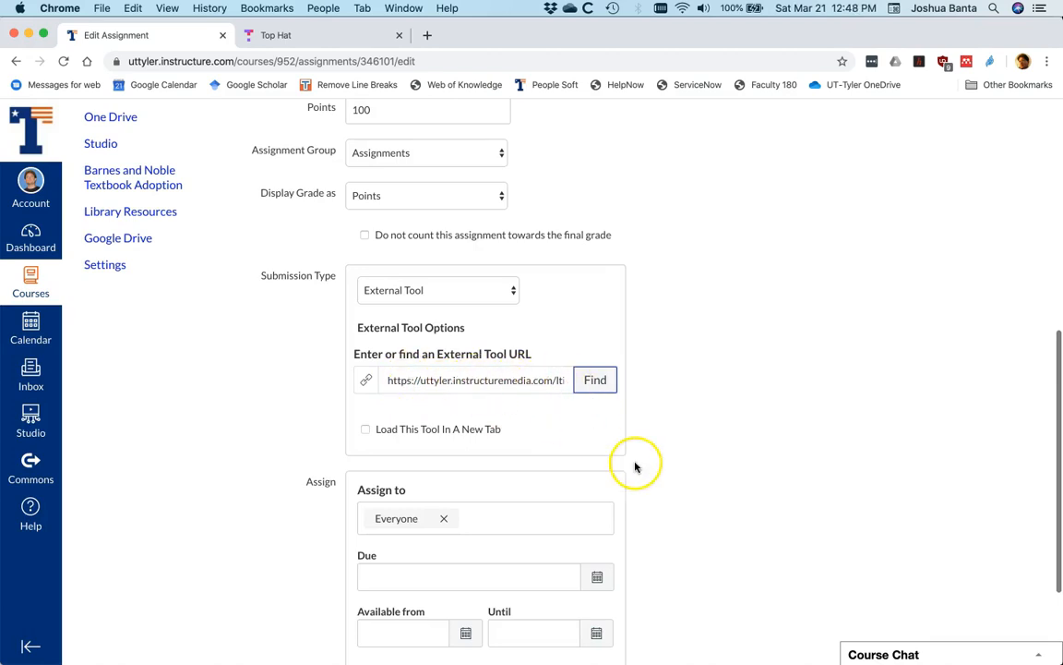
pyautogui.scroll(-3, 745, 553)
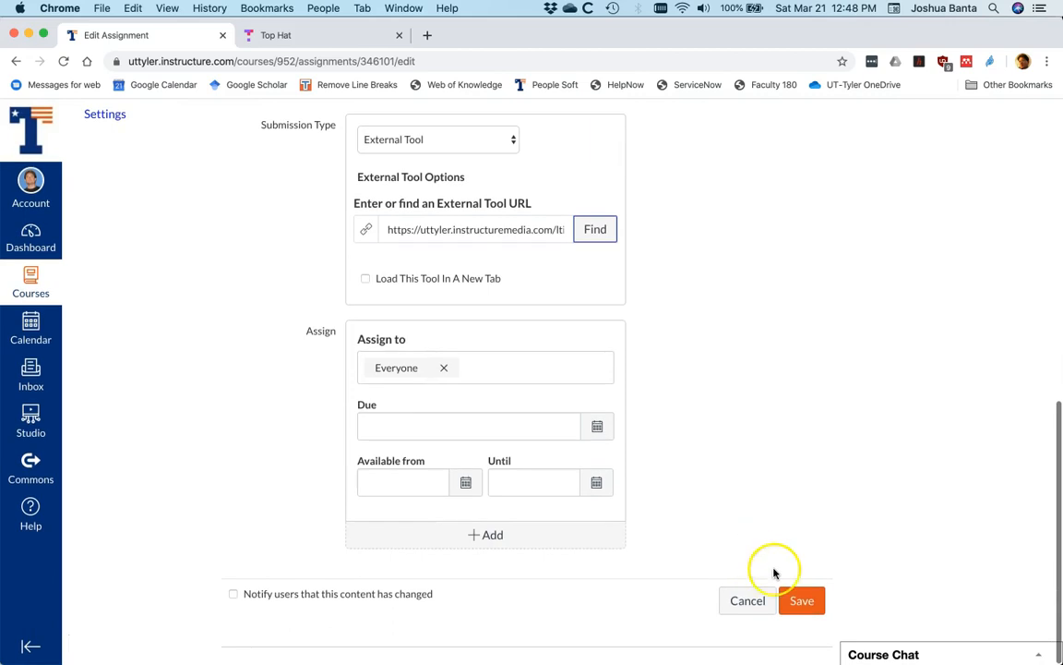
pyautogui.click(809, 602)
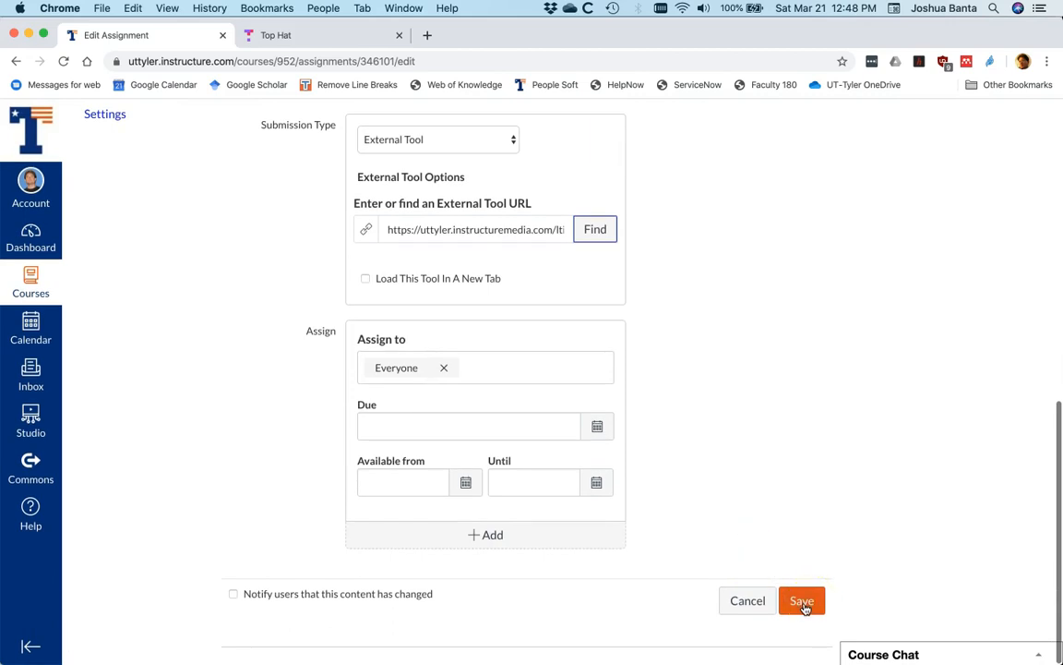
pyautogui.click(802, 602)
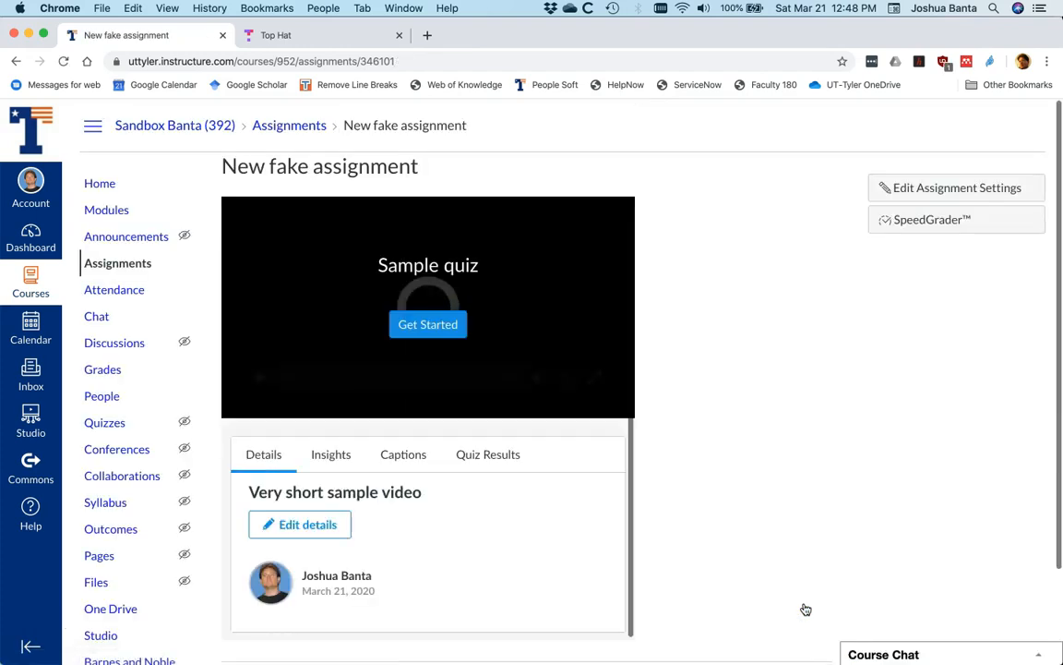
# Step: Switch the course to Student View and open "New fake assignment" from the Fake module
pyautogui.click(101, 182)
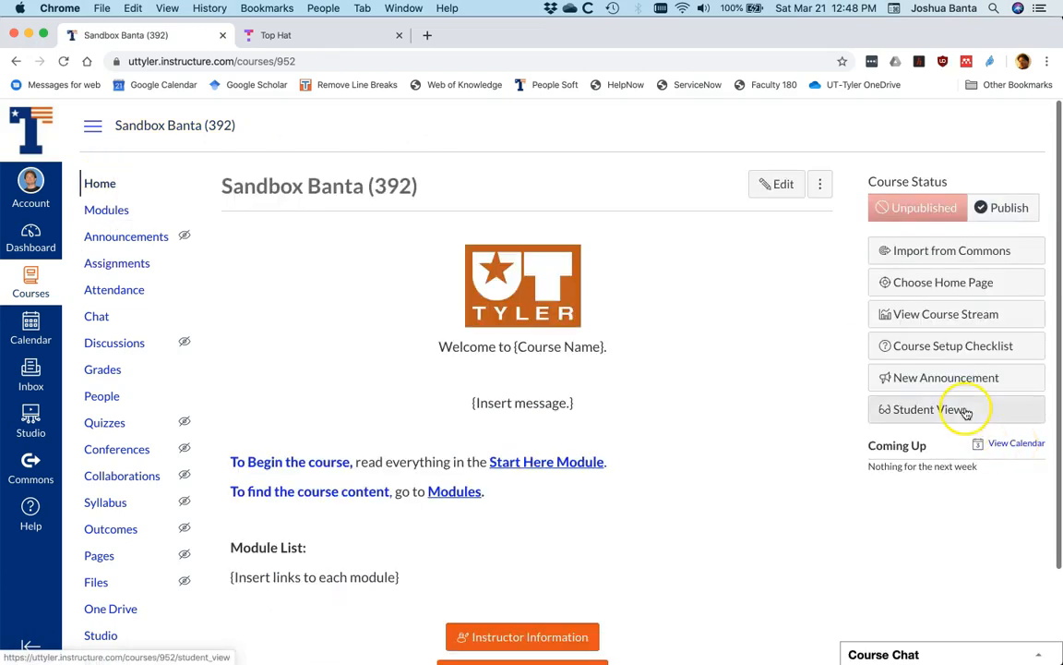
pyautogui.click(966, 412)
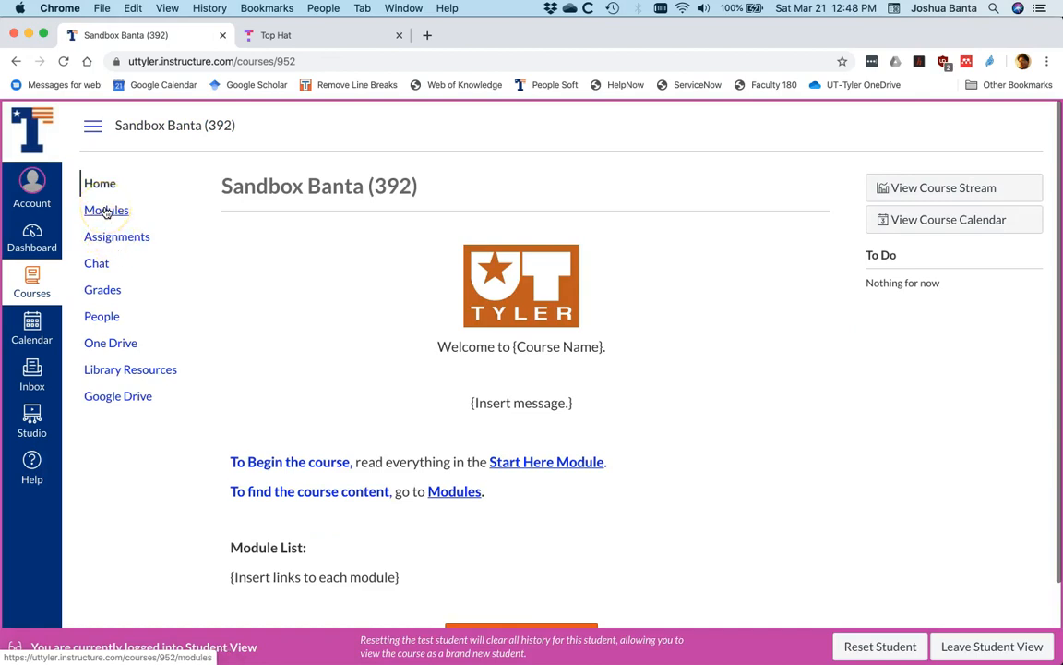
pyautogui.click(106, 210)
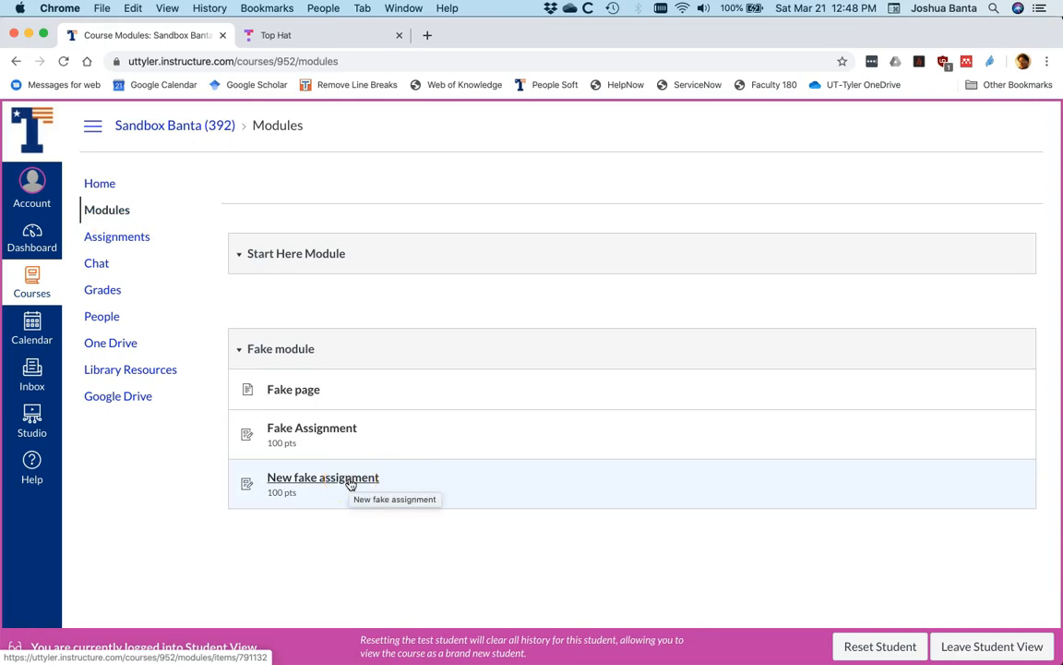
pyautogui.click(351, 482)
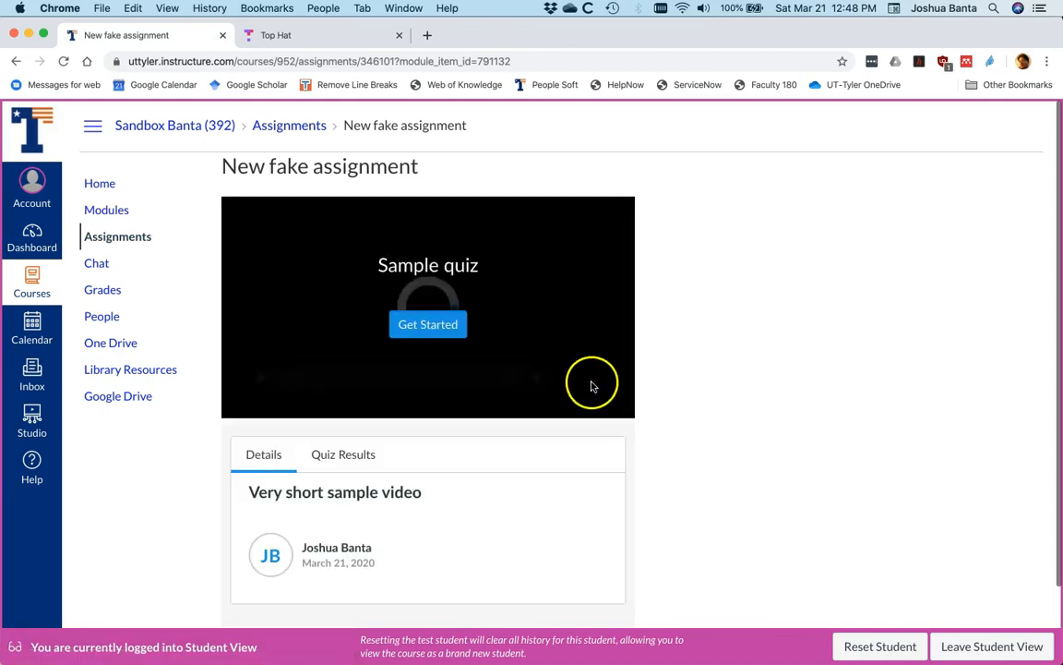
# Step: Take the video quiz as the test student, answering 3 for 2+2 and 10 for 9+1, and submit it
pyautogui.click(445, 331)
pyautogui.press('XF86AudioRaiseVolume')
pyautogui.press('XF86AudioRaiseVolume')
pyautogui.press('XF86AudioRaiseVolume')
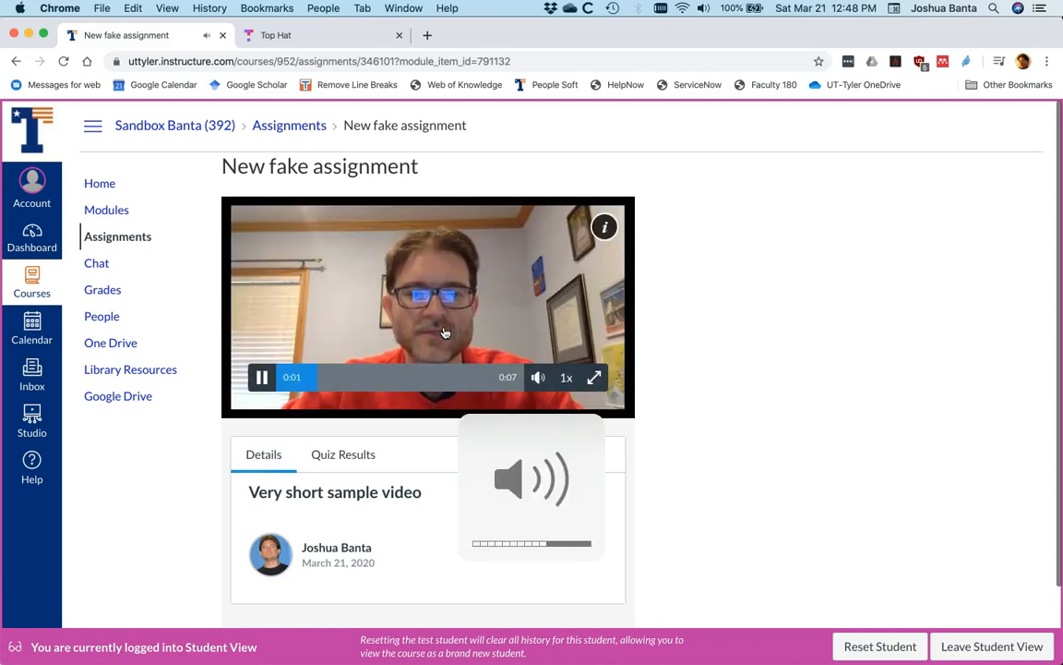
pyautogui.click(469, 342)
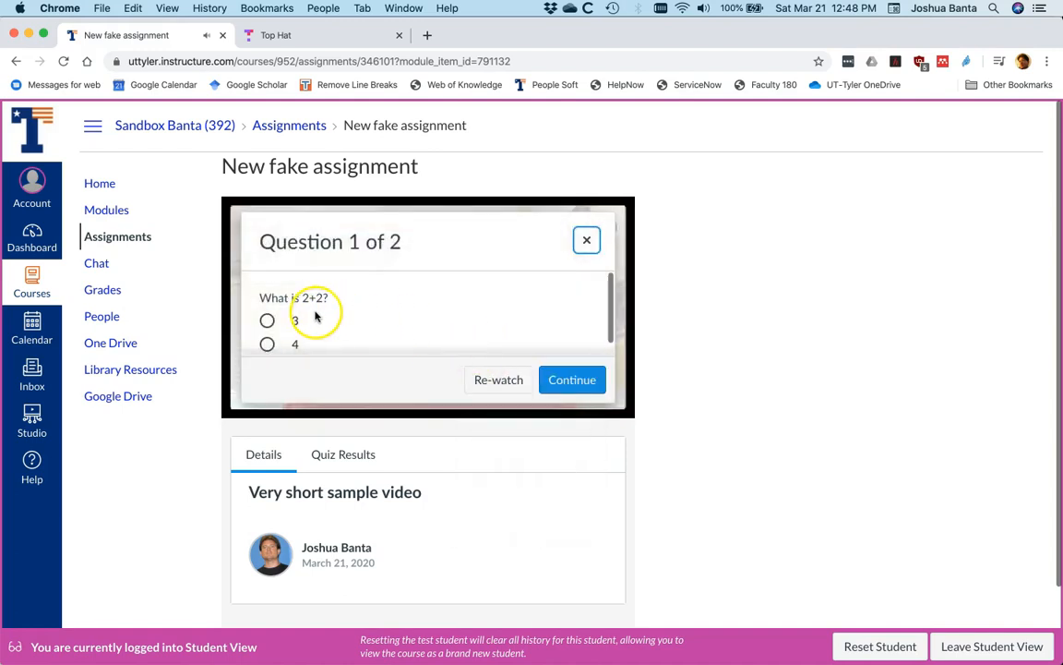
pyautogui.click(266, 320)
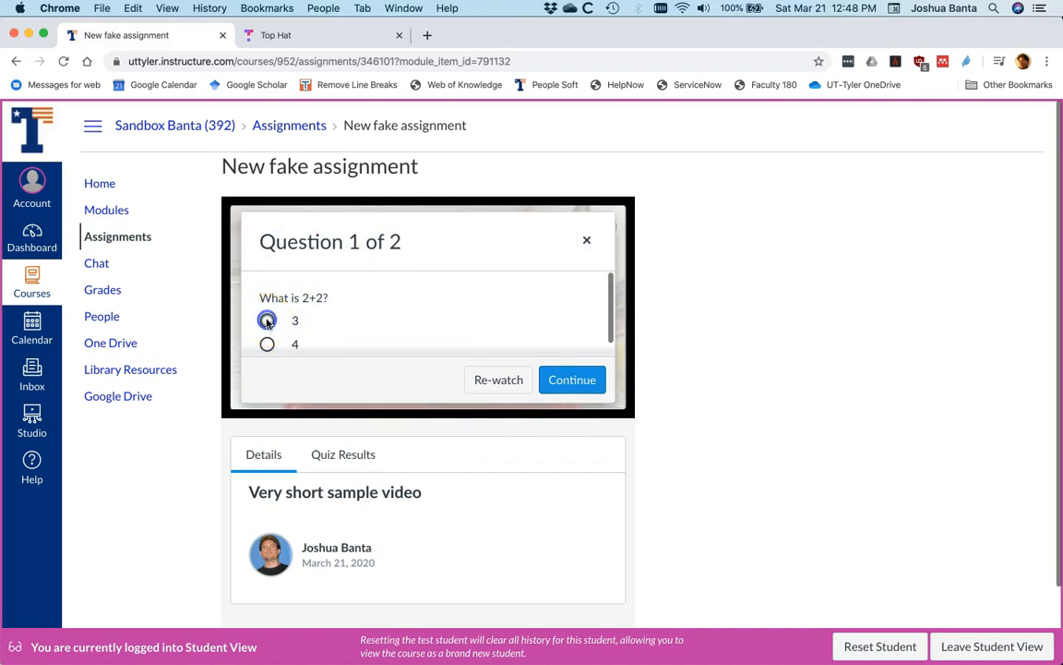
pyautogui.click(571, 384)
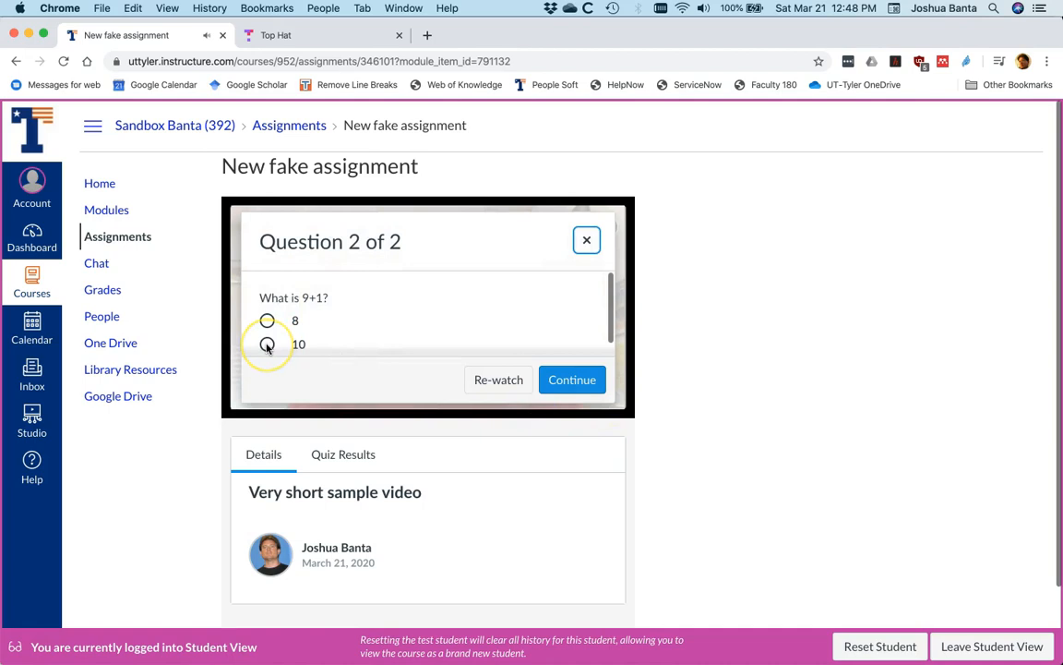
pyautogui.click(574, 387)
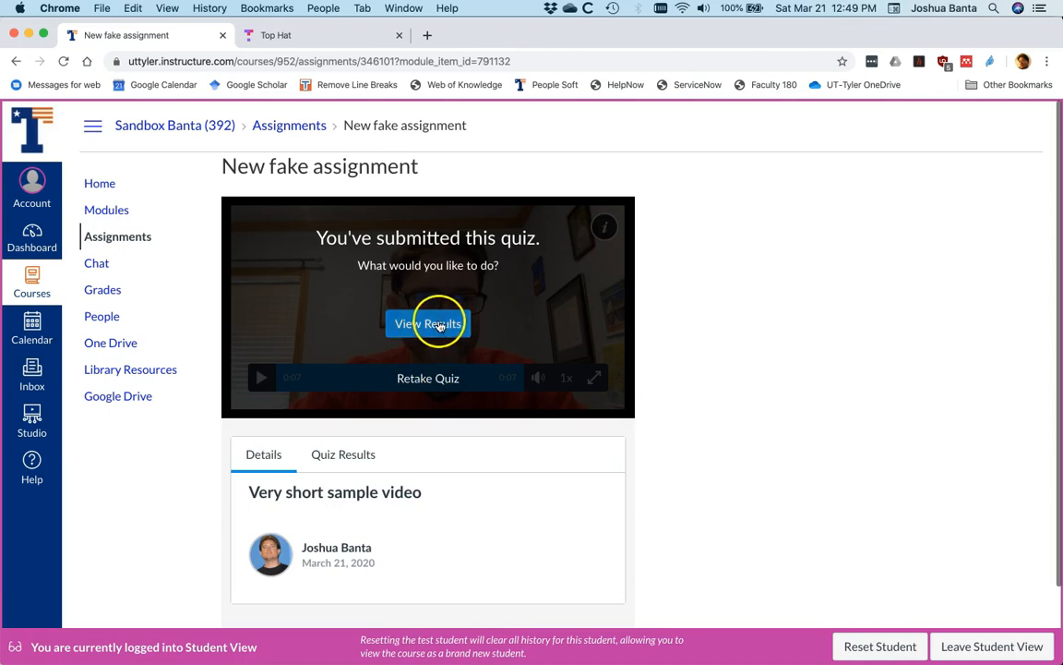
# Step: View the submitted quiz's results and examine the score and the marking of both answers
pyautogui.click(440, 323)
pyautogui.scroll(-2, 445, 363)
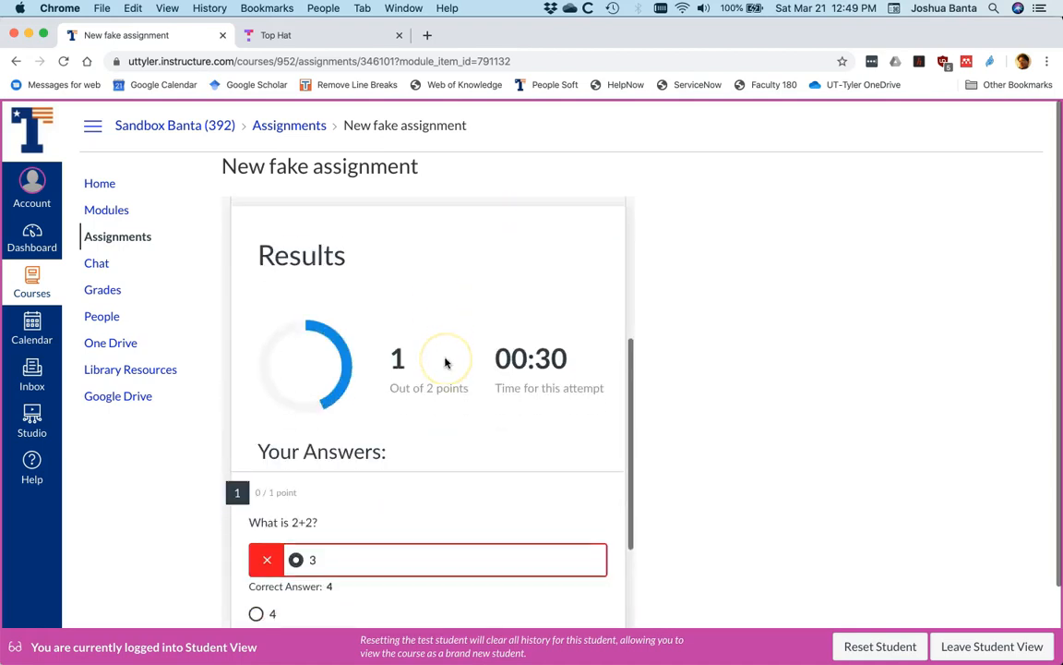
pyautogui.scroll(-2, 445, 363)
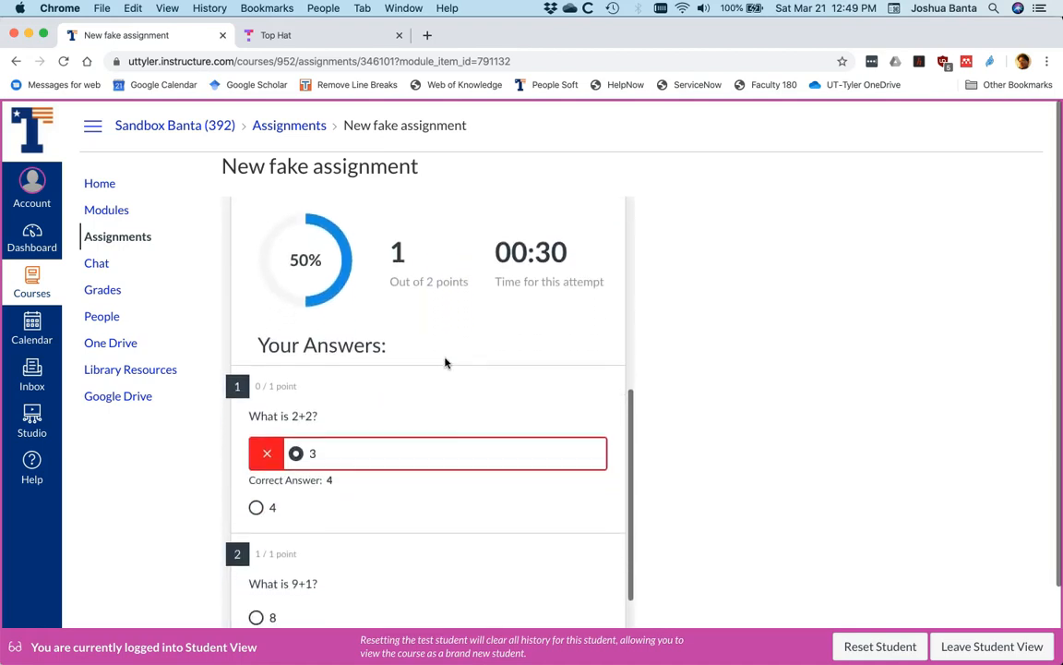
pyautogui.scroll(3, 445, 362)
pyautogui.scroll(1, 445, 363)
pyautogui.scroll(-4, 445, 363)
pyautogui.scroll(3, 445, 363)
pyautogui.scroll(-6, 445, 363)
pyautogui.scroll(-1, 445, 363)
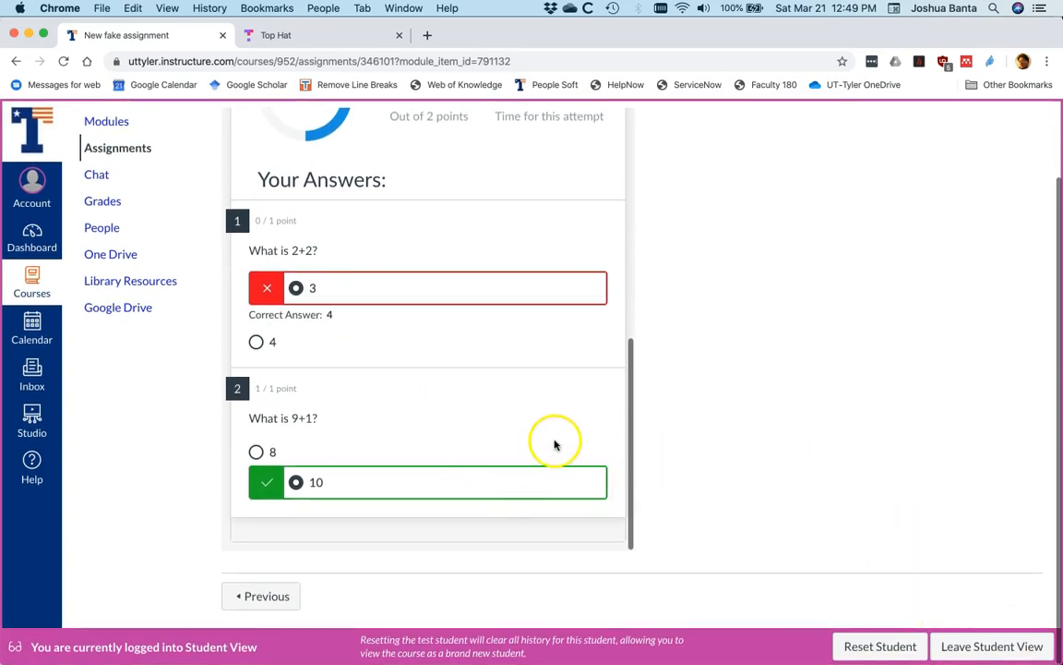
pyautogui.scroll(3, 798, 416)
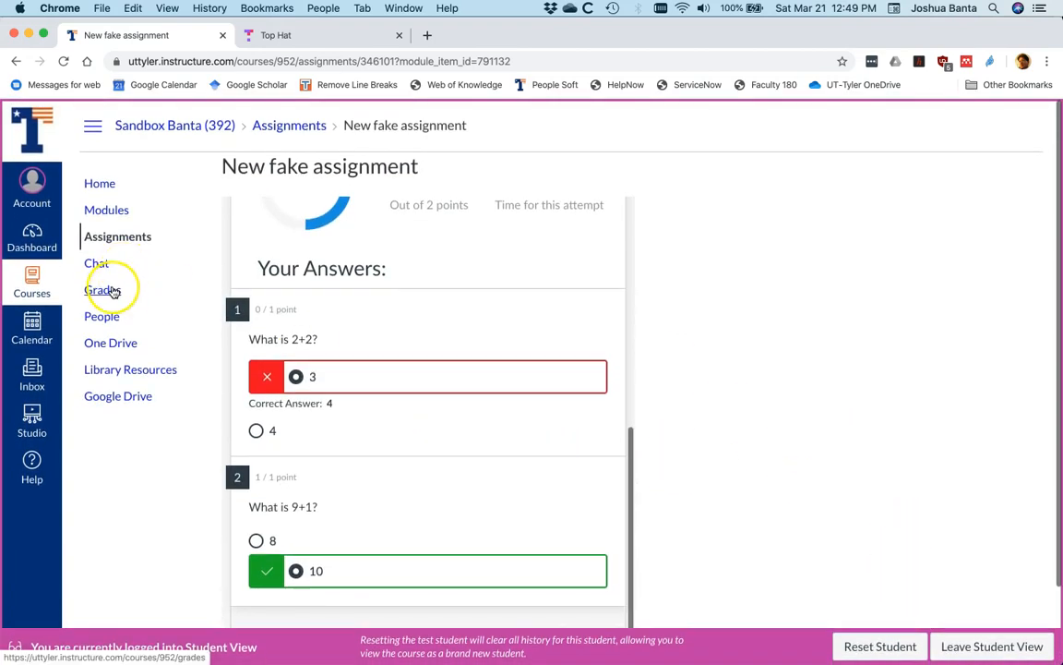
# Step: Check the "New fake assignment" score in the test student's grades and, outside Student View, in the instructor gradebook
pyautogui.click(112, 291)
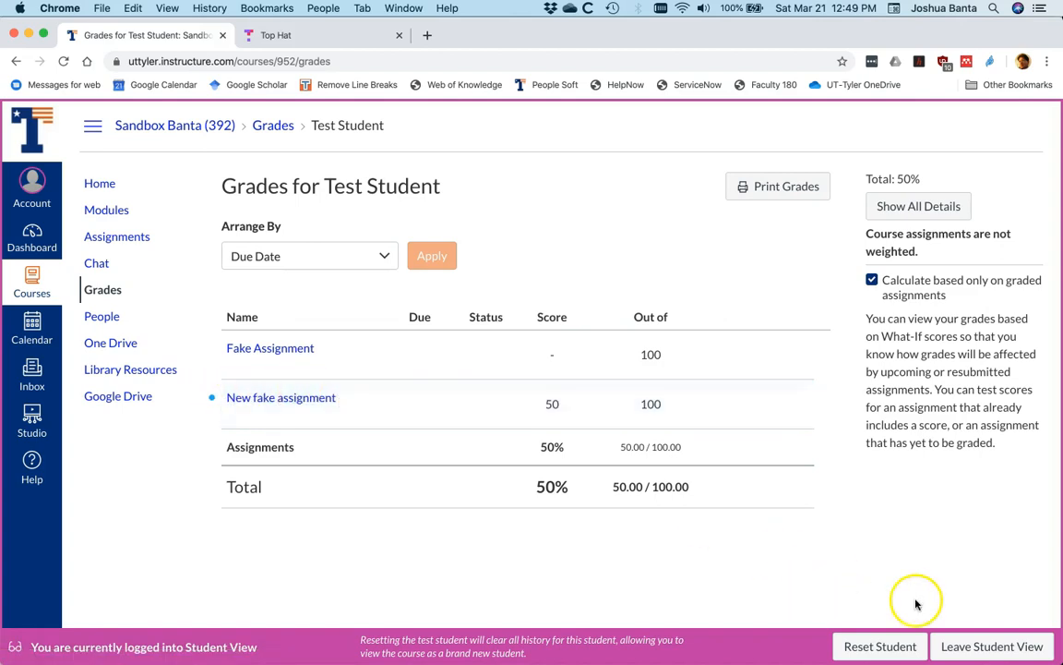
pyautogui.click(971, 647)
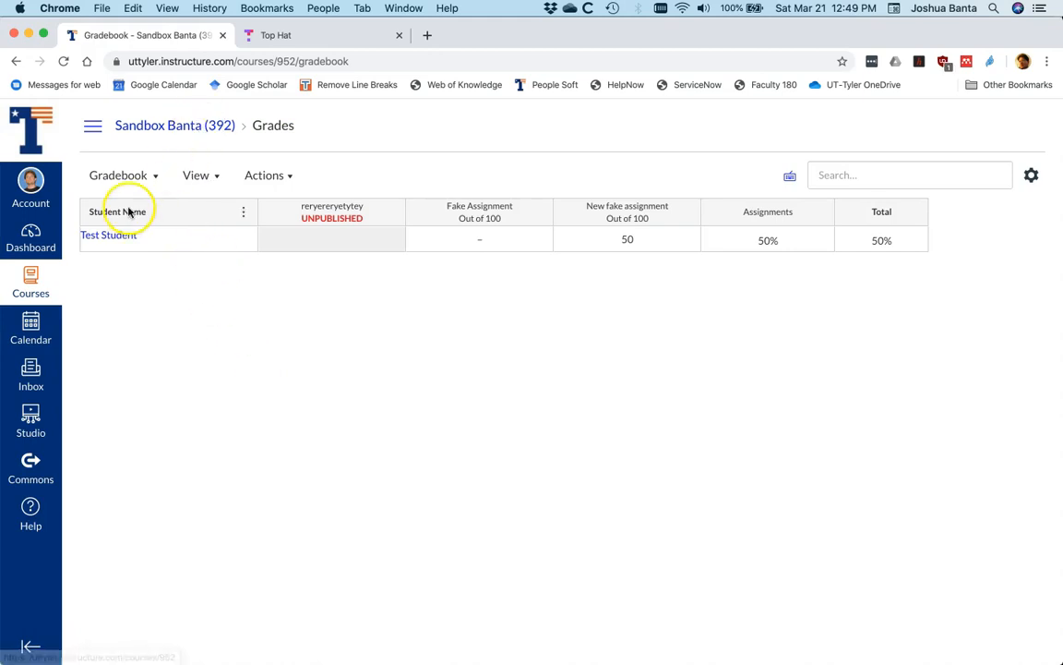
pyautogui.click(183, 127)
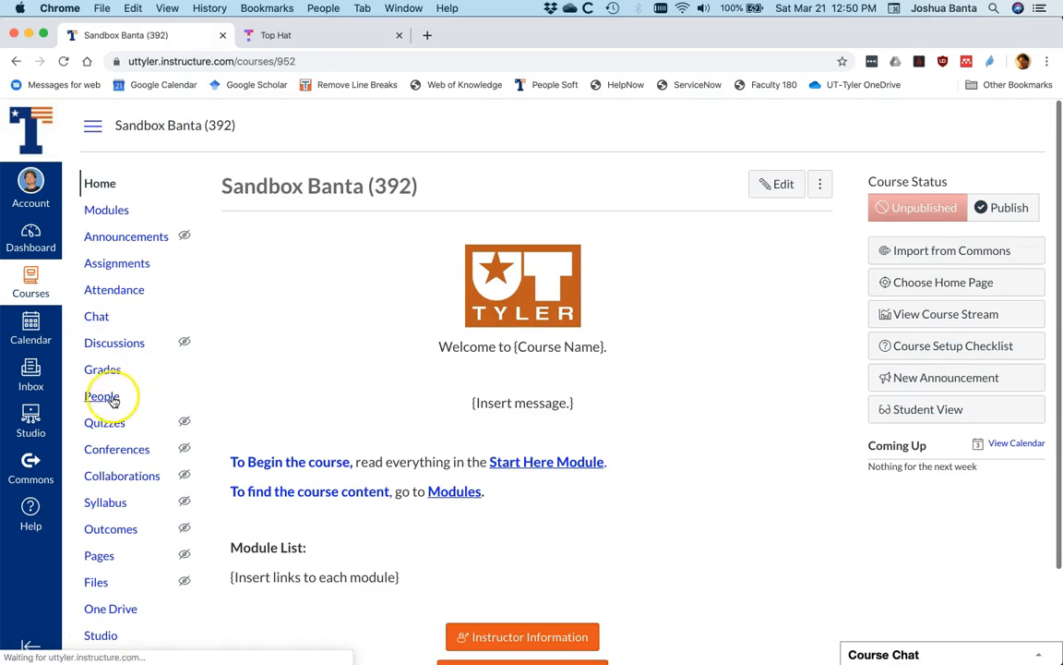
pyautogui.click(105, 372)
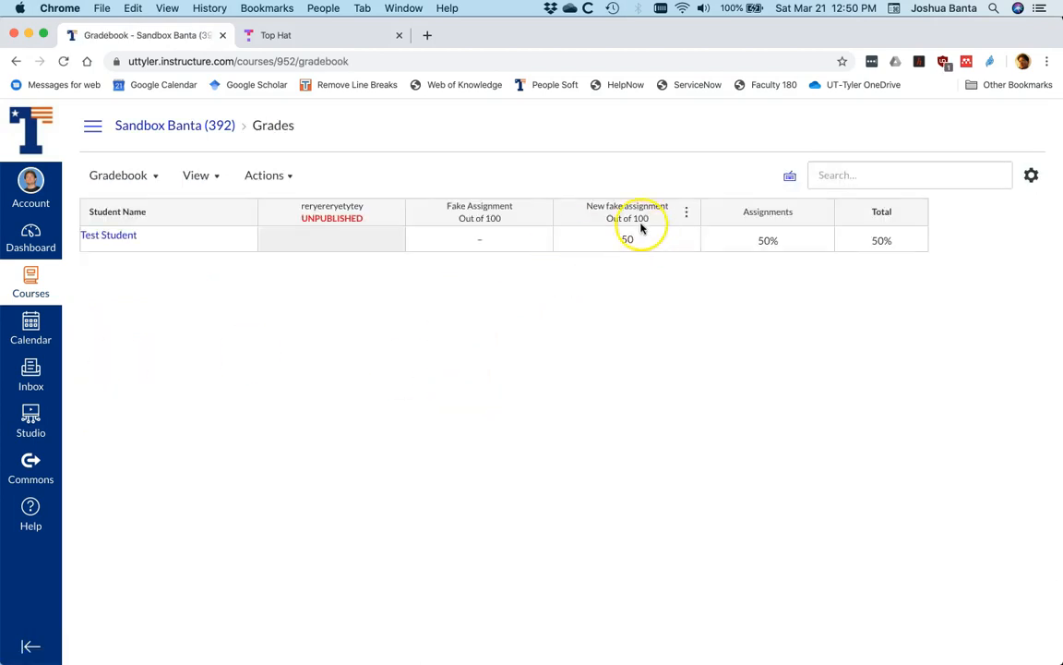
pyautogui.click(637, 240)
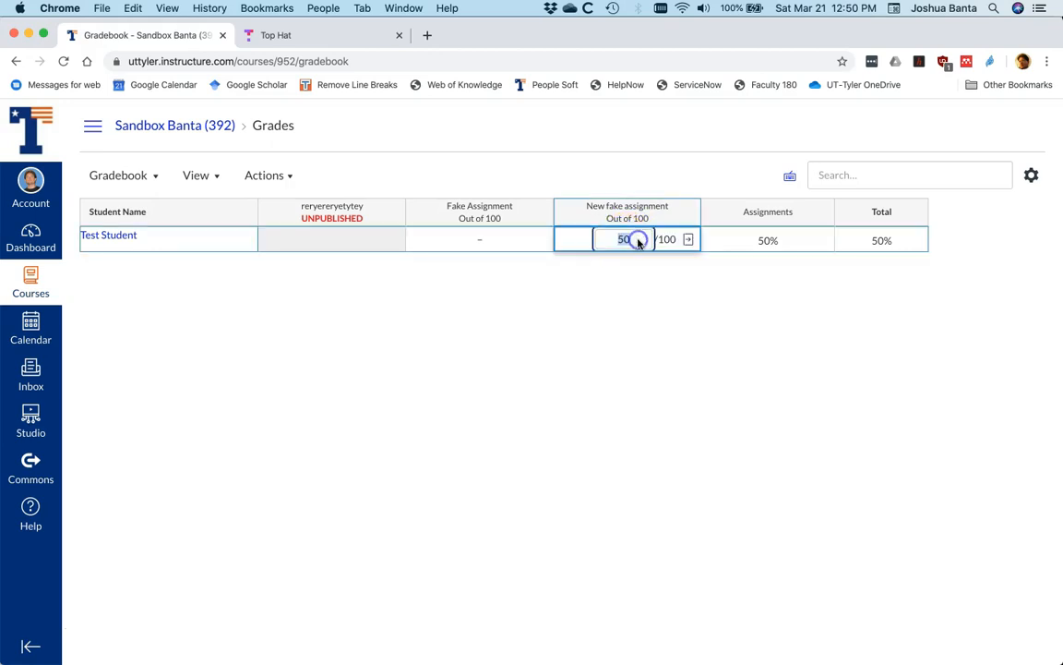
pyautogui.click(726, 277)
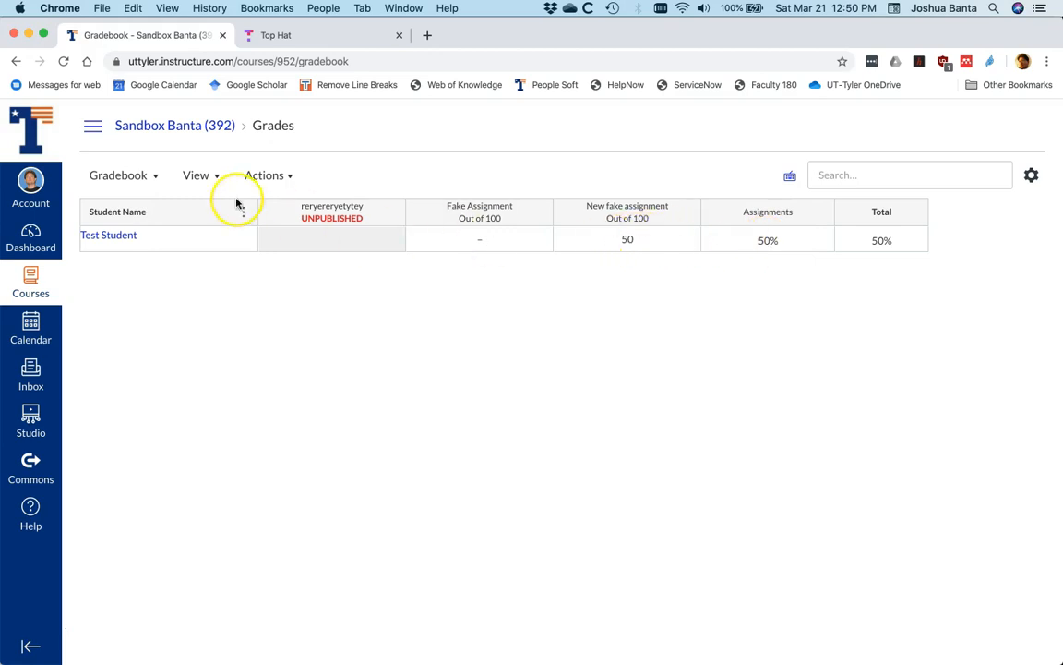
# Step: Open "New fake assignment" from the Fake module in the instructor's view of the course
pyautogui.click(191, 129)
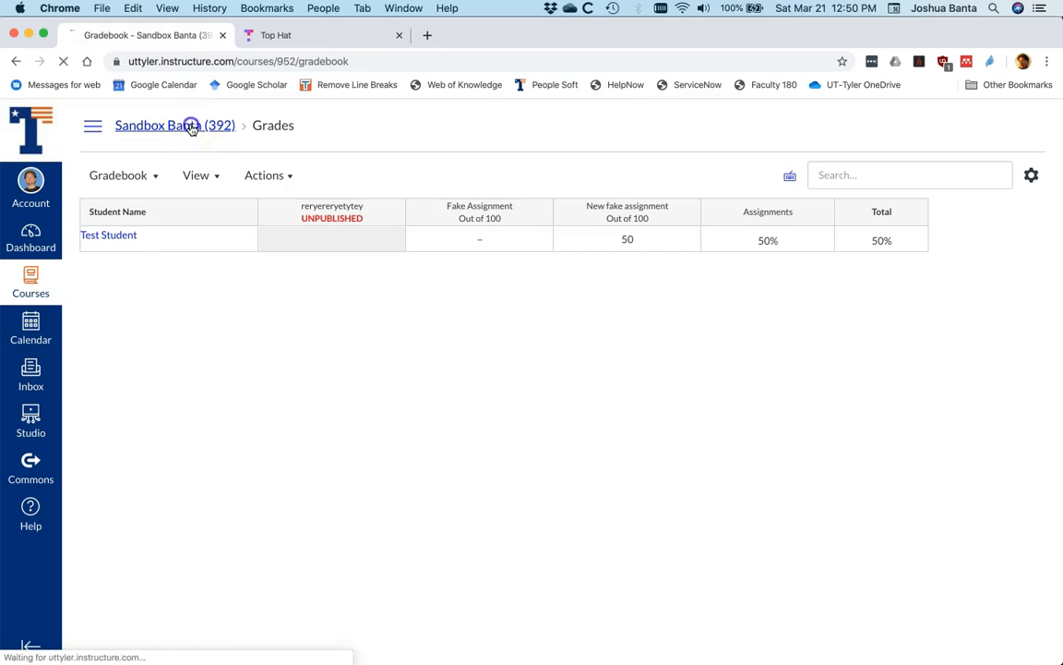
pyautogui.click(122, 210)
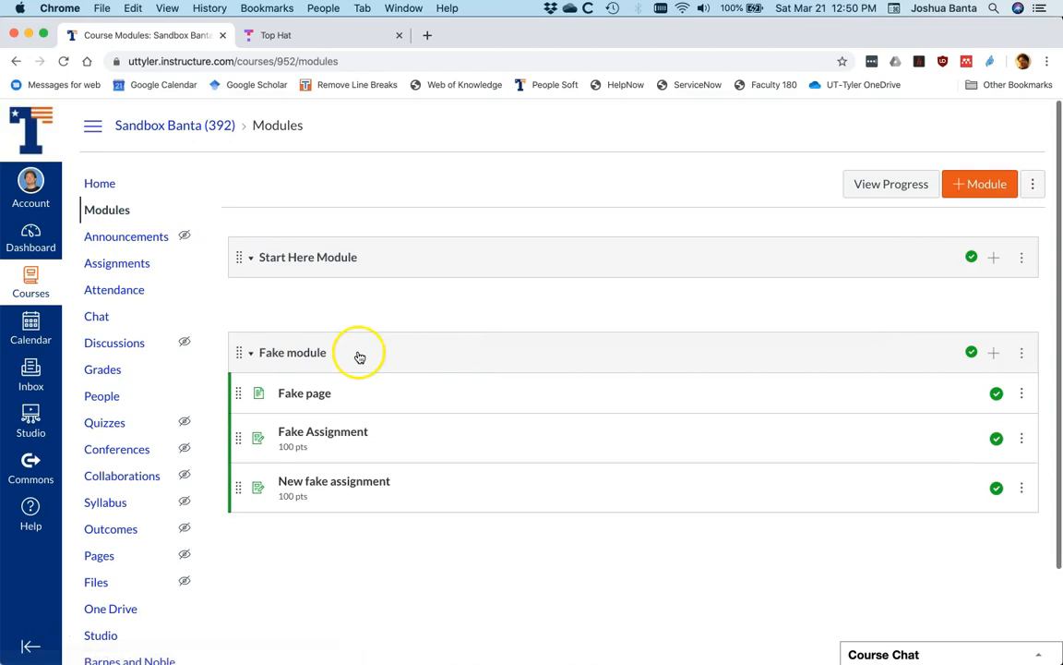
pyautogui.click(342, 484)
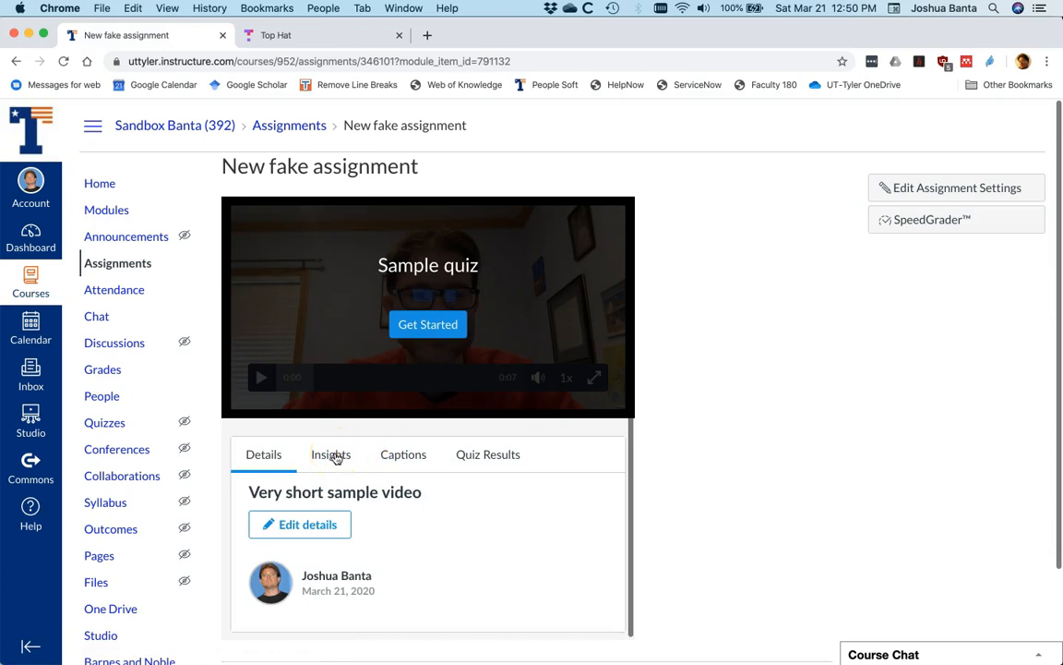
# Step: Examine the video's Insights for the per-second view chart and the list of viewers
pyautogui.click(332, 454)
pyautogui.click(747, 486)
pyautogui.scroll(-1, 751, 484)
pyautogui.scroll(-3, 750, 484)
pyautogui.moveTo(307, 446)
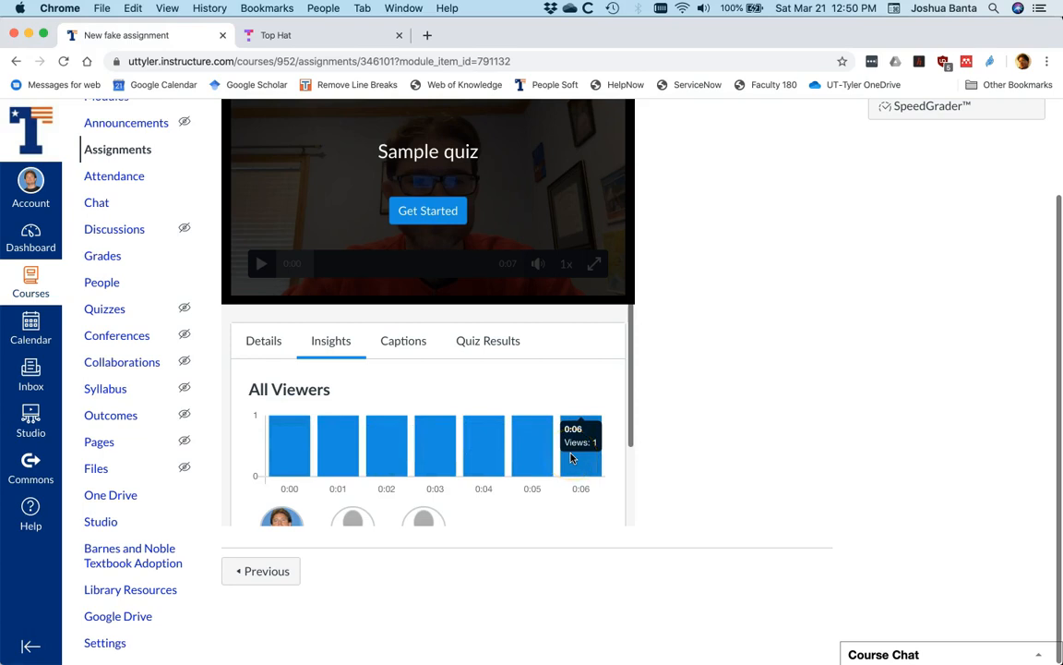
pyautogui.scroll(5, 745, 452)
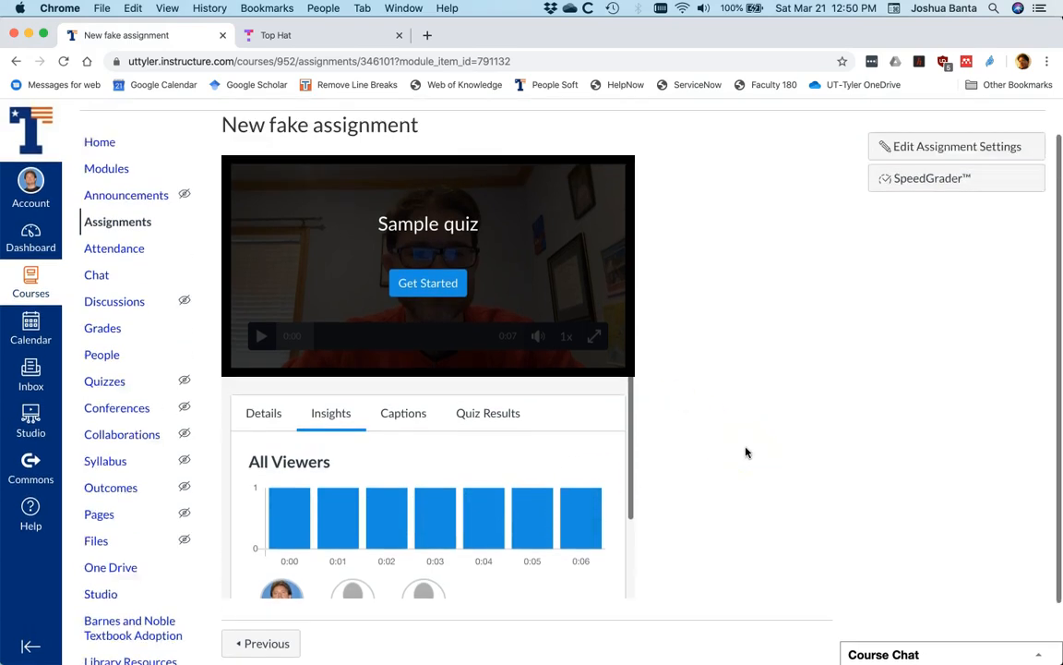